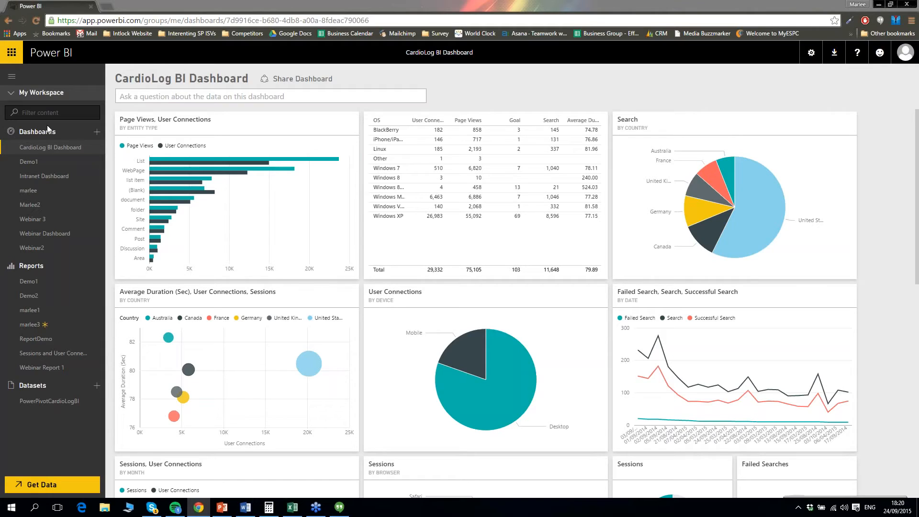
Step: Create a new dashboard named WebinarPowerBI in the workspace
left_click(96, 132)
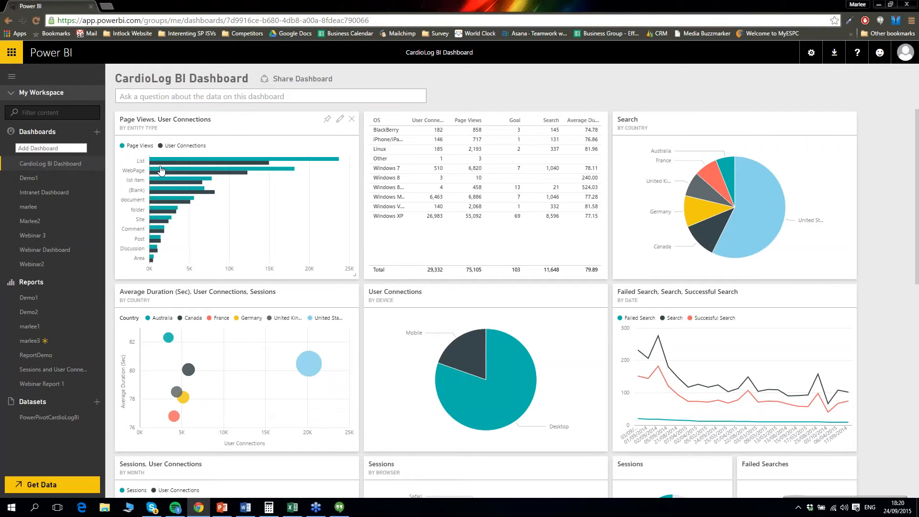
type("WebinarPowerBI")
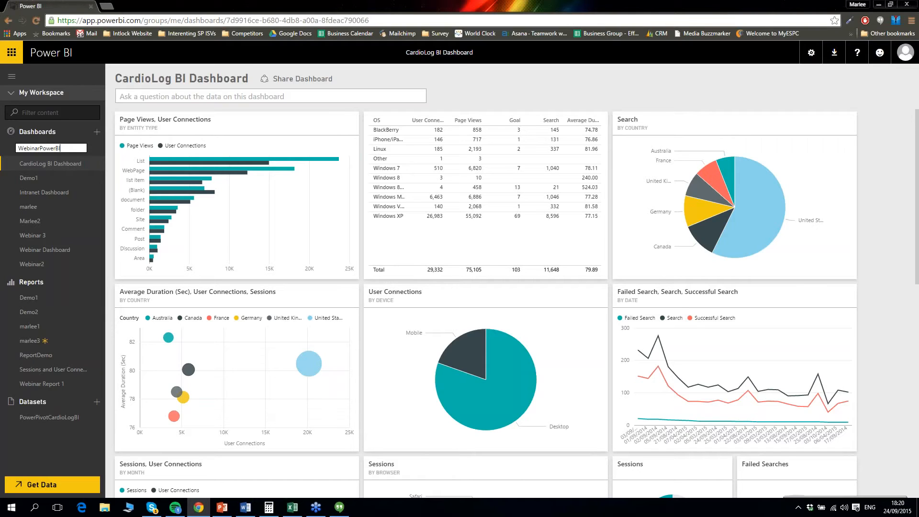
key("Return")
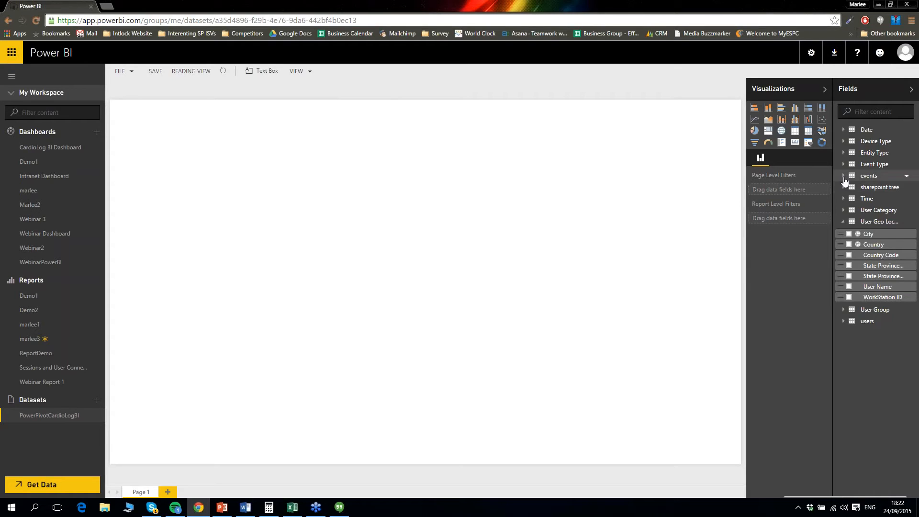
Step: Build a column chart of Failed Search by Search URL from the events table on the blank report page
left_click(844, 177)
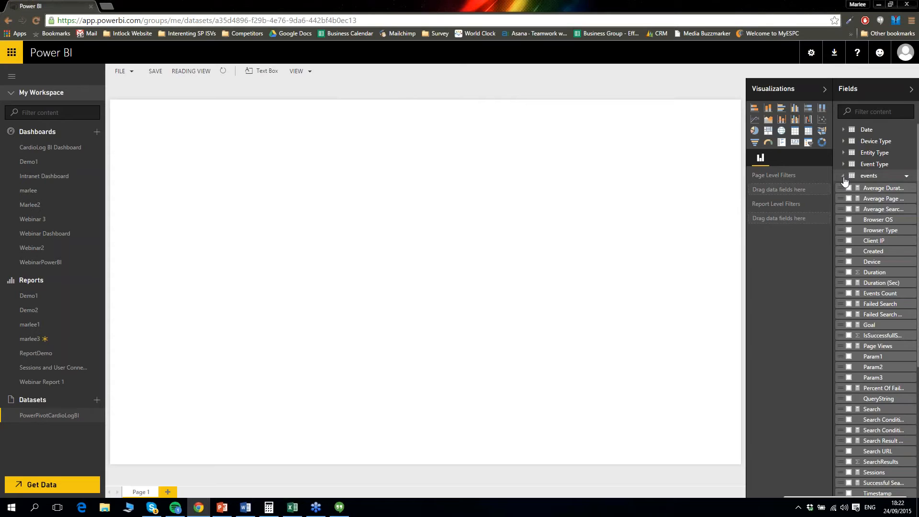
left_click(850, 305)
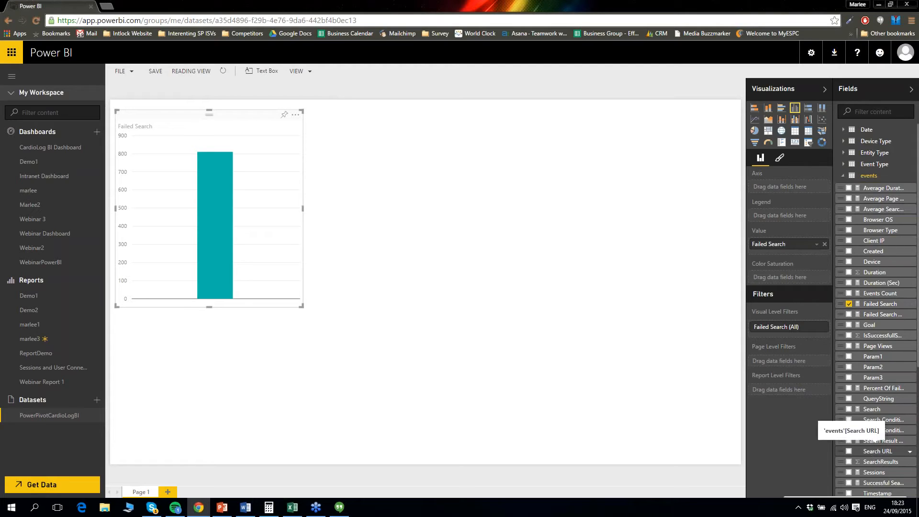
left_click(850, 451)
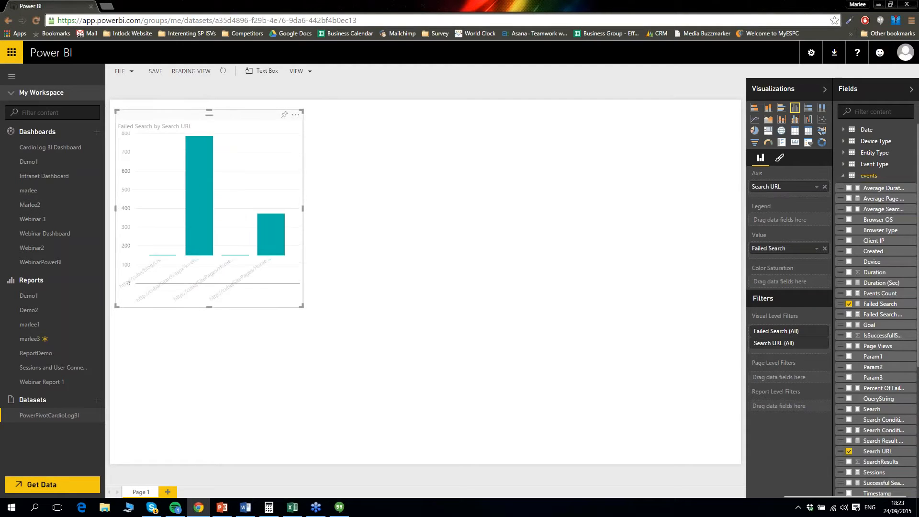
left_click(850, 452)
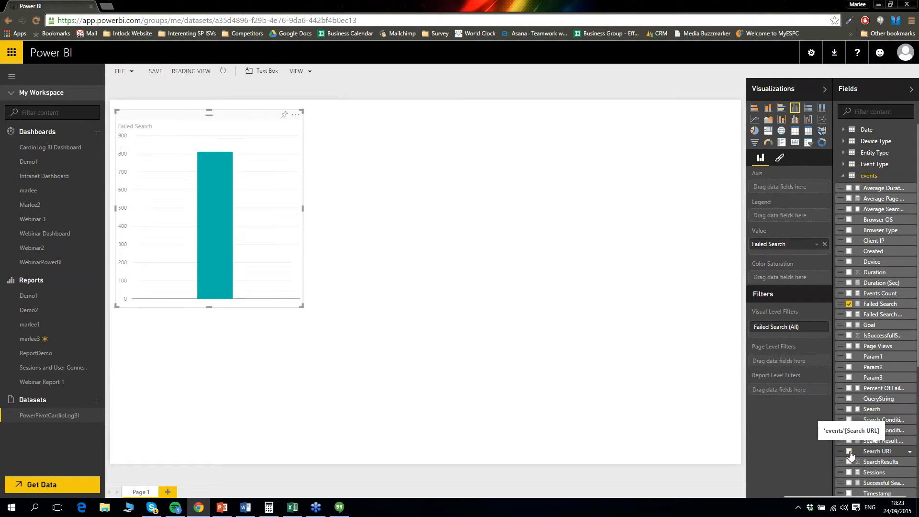
left_click(849, 452)
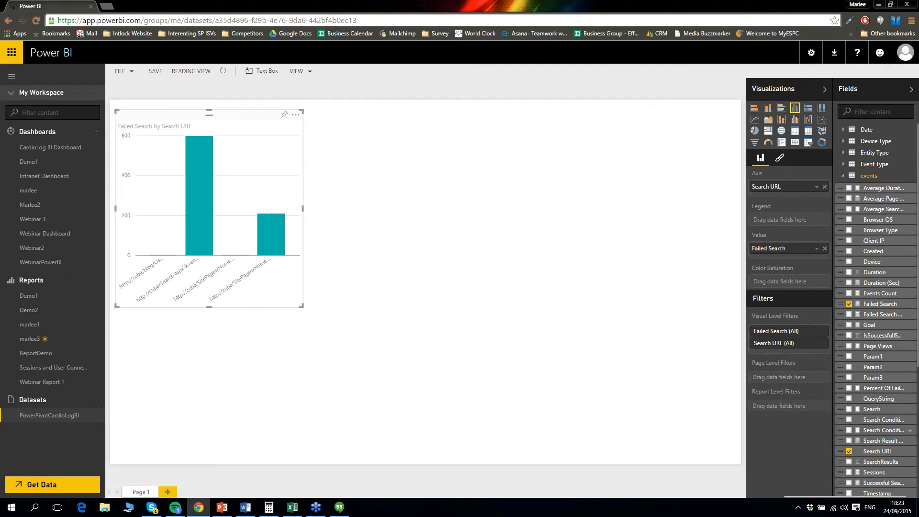
left_click(395, 232)
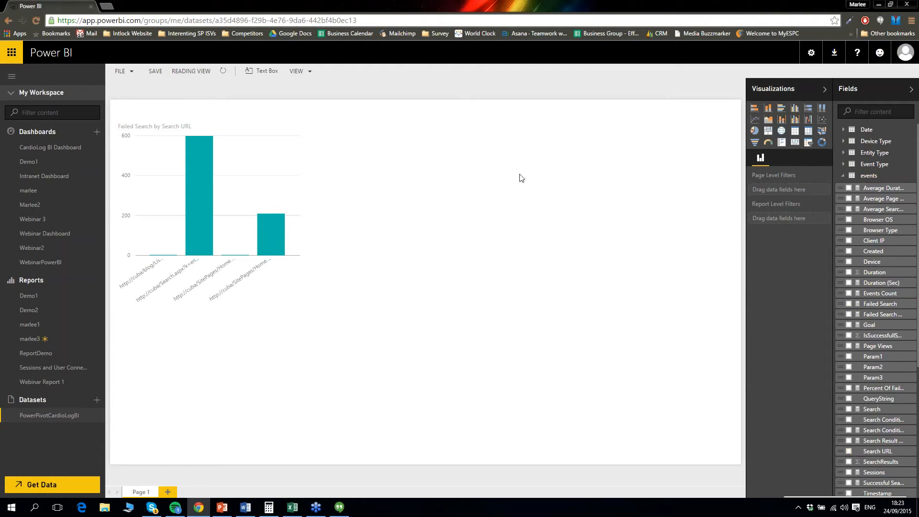
Step: Add a clustered bar chart of Failed Search Target and Successful Search, placed at the report page's upper right
left_click(849, 316)
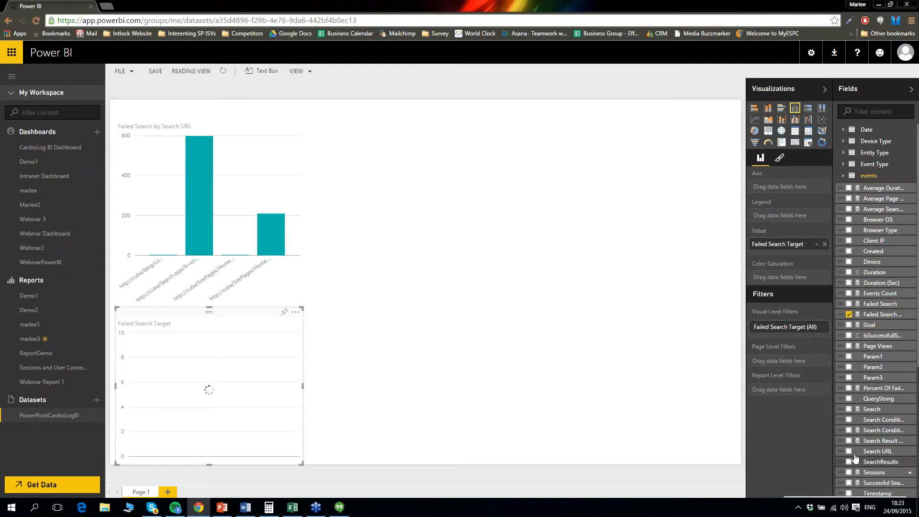
scroll(853, 447, "down", 1)
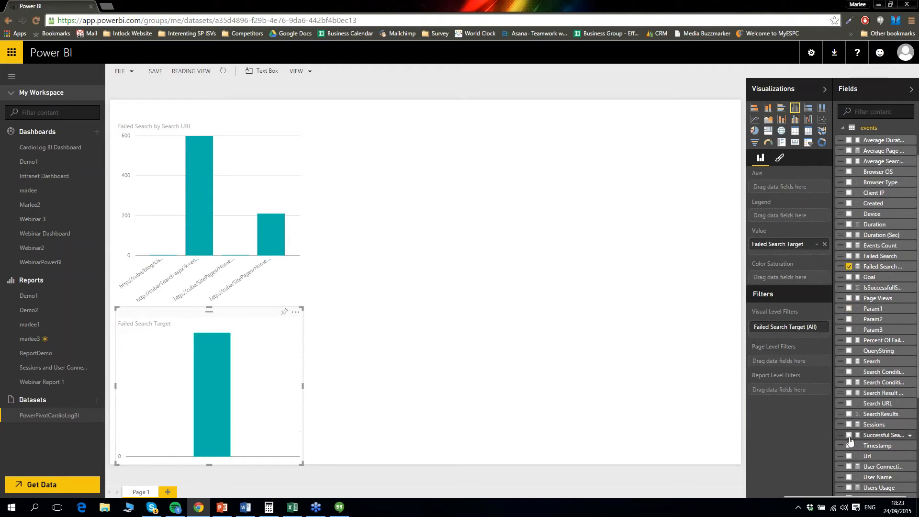
left_click(850, 437)
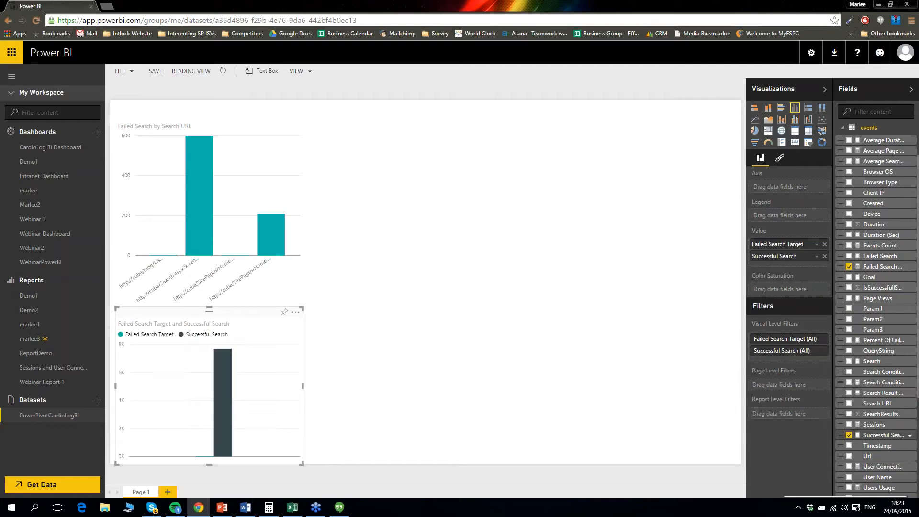
left_click_drag(220, 315, 584, 130)
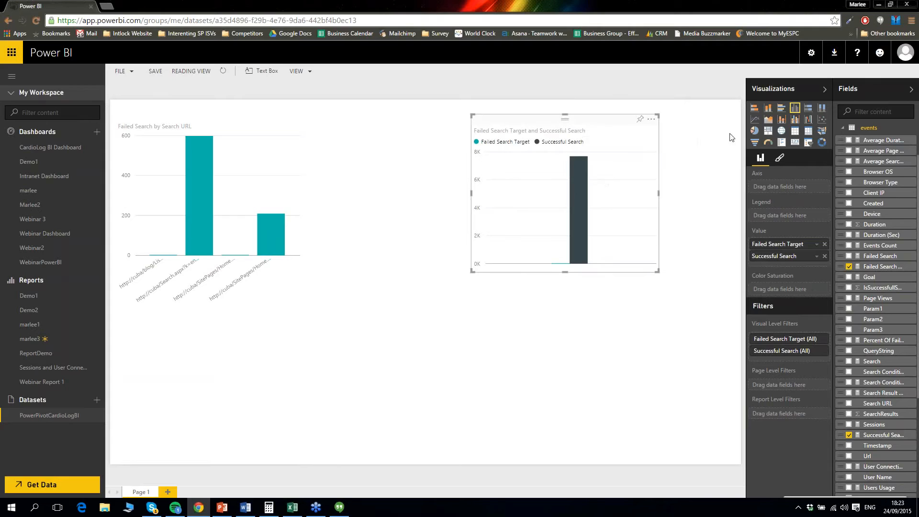
left_click(782, 109)
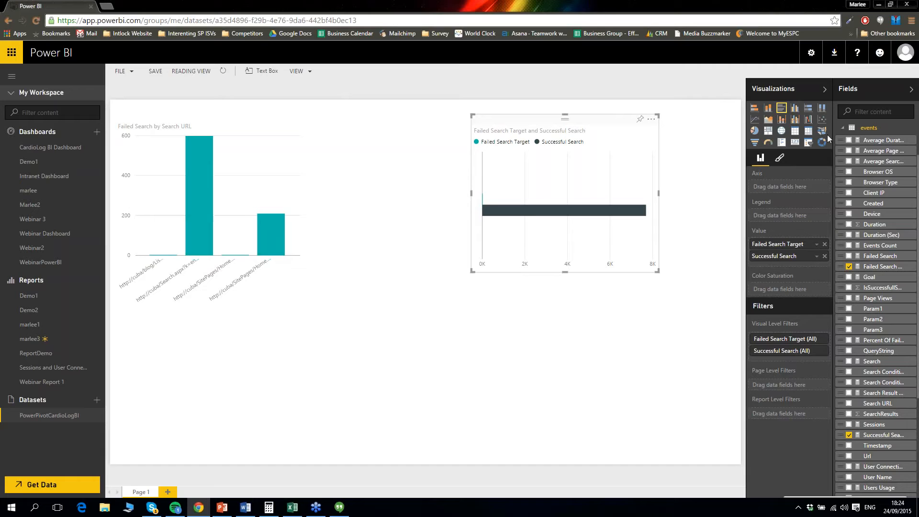
Step: Try 100% stacked, stacked bar, card and clustered bar visuals for Failed Search by Search URL, settling on a stacked column chart
left_click(215, 206)
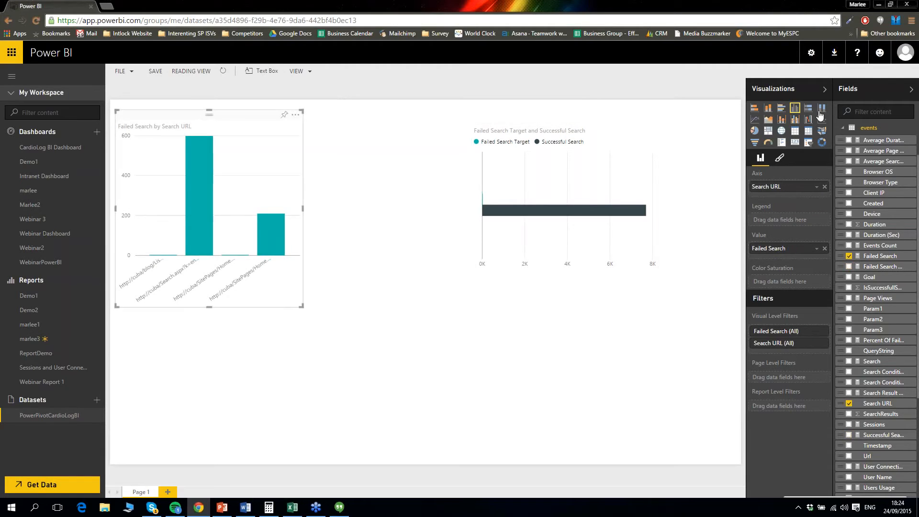
left_click(809, 107)
left_click(822, 108)
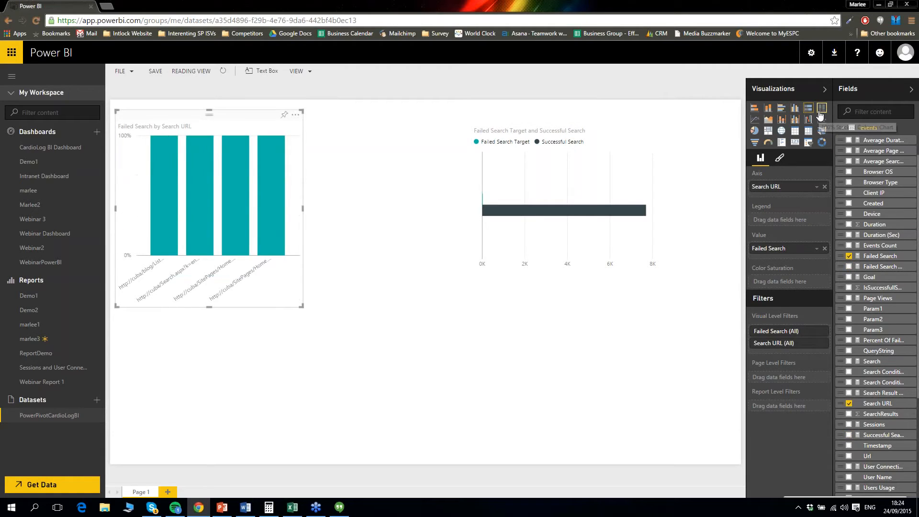
left_click(768, 111)
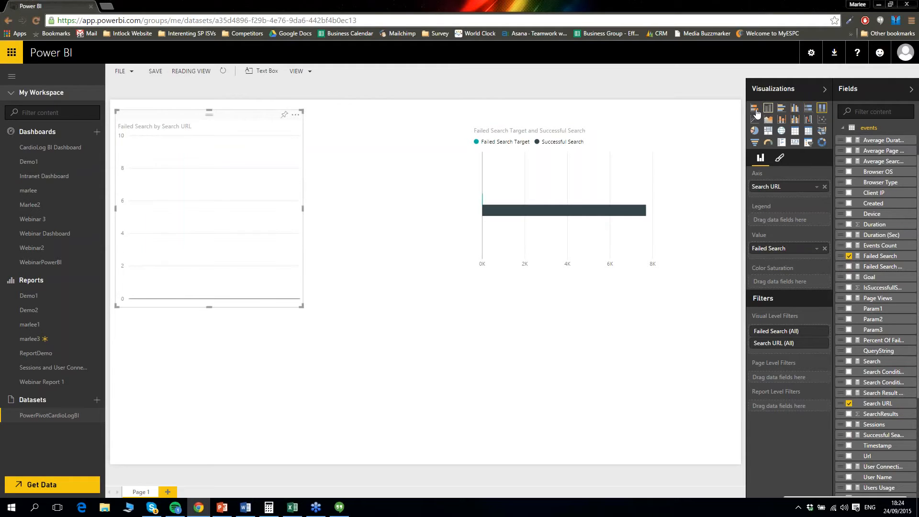
left_click(756, 110)
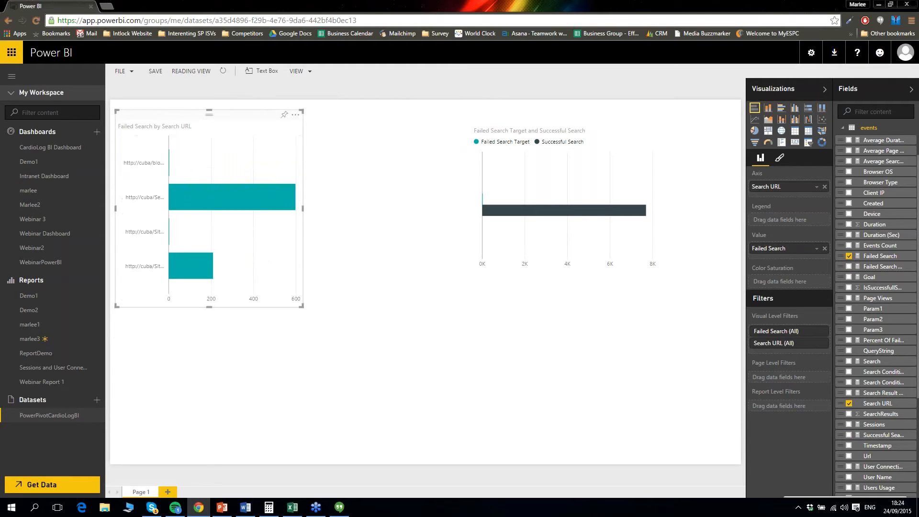
left_click(797, 145)
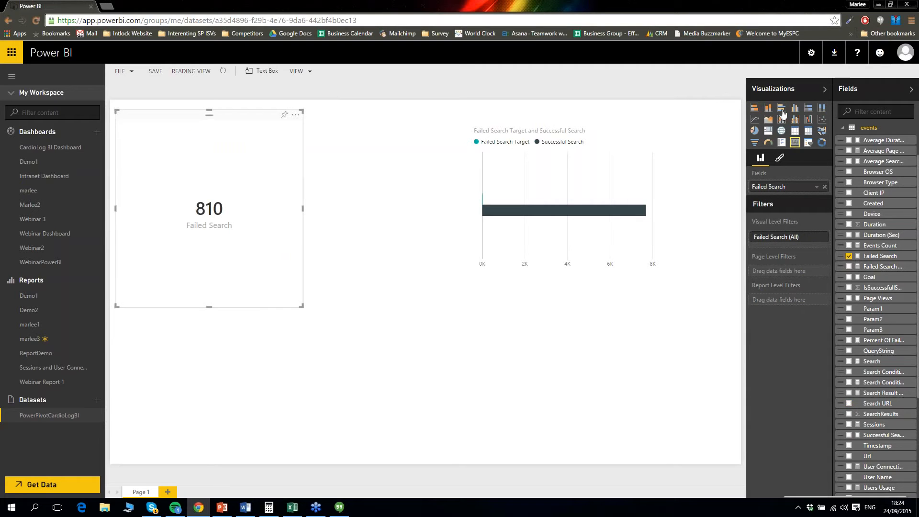
left_click(783, 111)
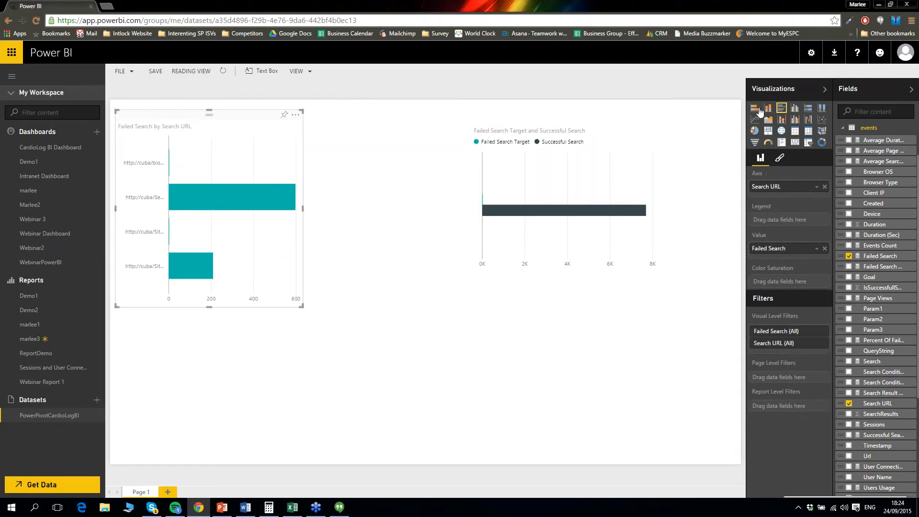
left_click(769, 110)
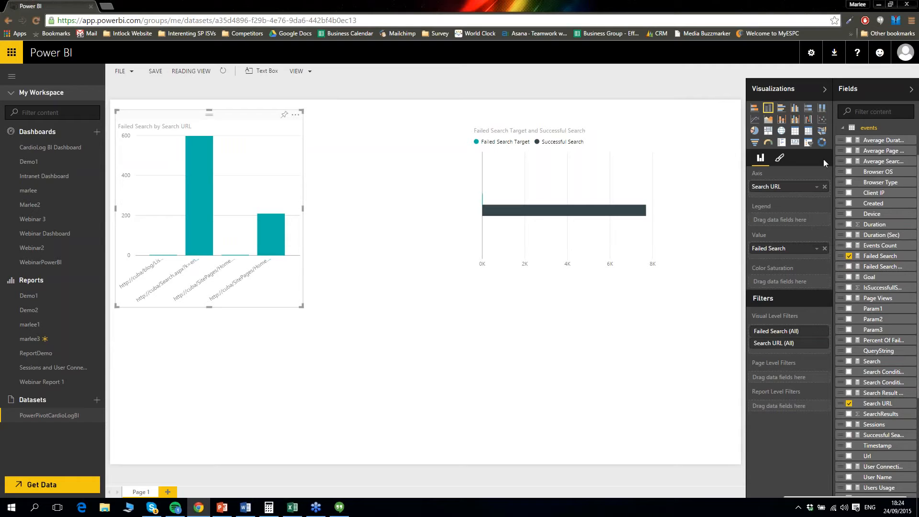
Step: Turn on data labels for the Failed Search Target and Successful Search bar chart and enlarge the chart slightly
left_click(563, 191)
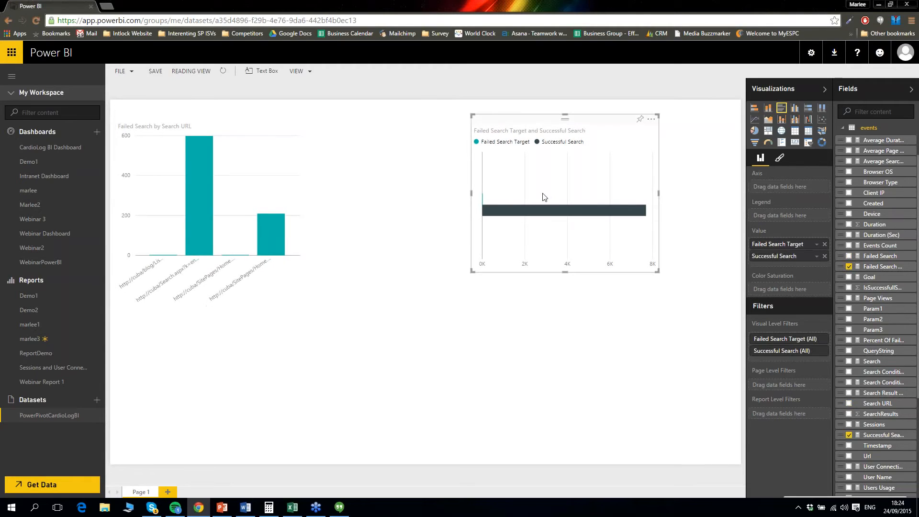
mouse_move(561, 212)
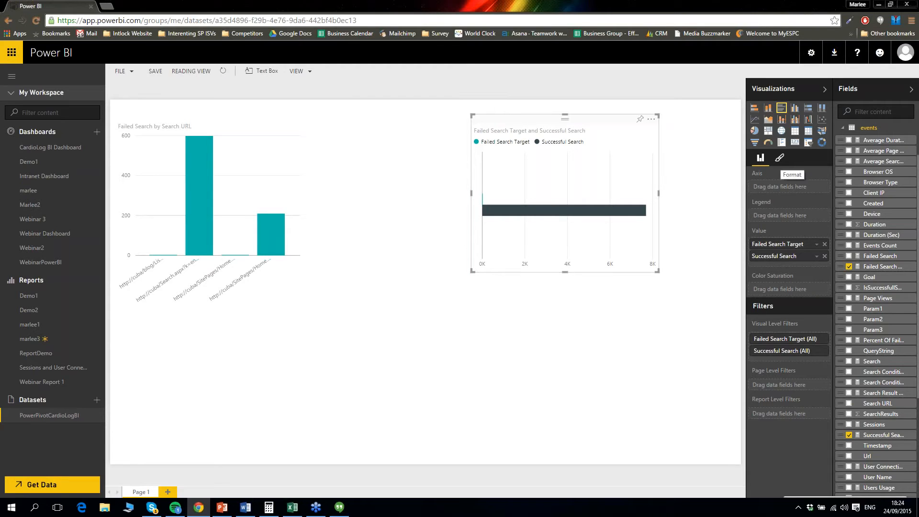
left_click(780, 158)
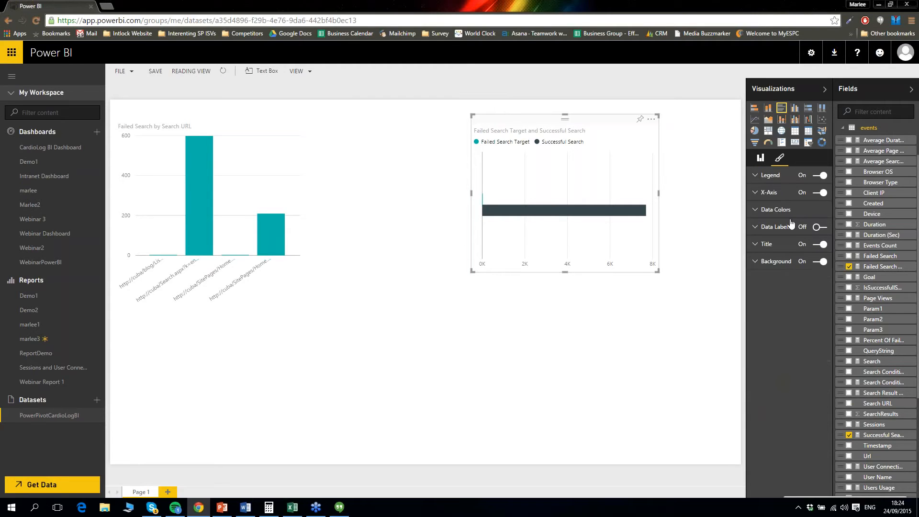
left_click(829, 233)
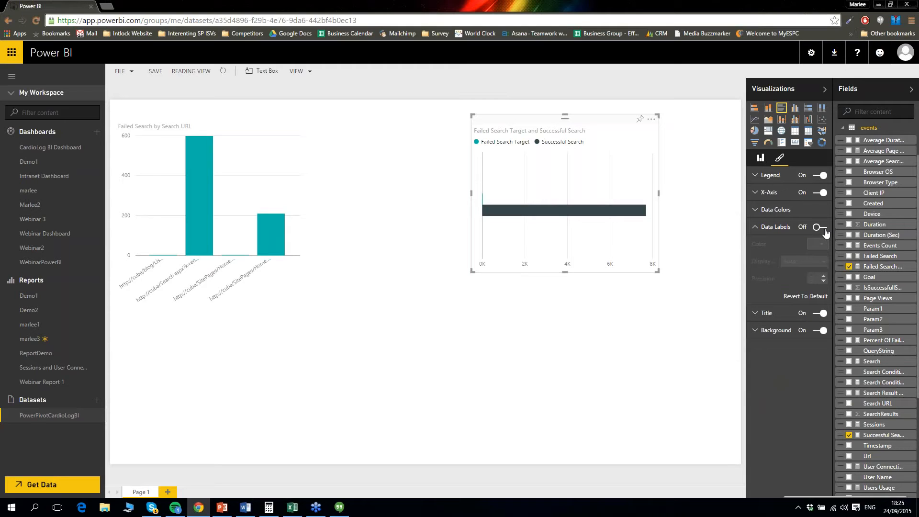
left_click(824, 231)
left_click(824, 230)
left_click_drag(657, 271, 673, 292)
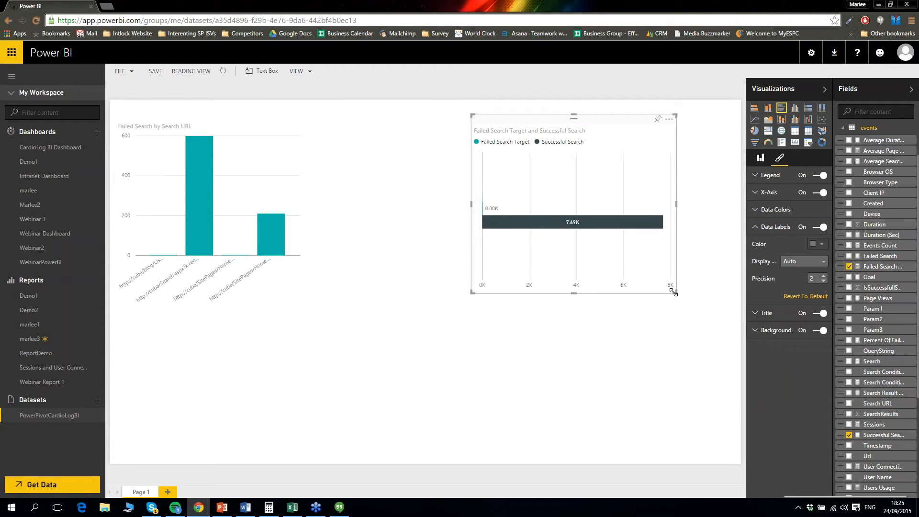
mouse_move(569, 229)
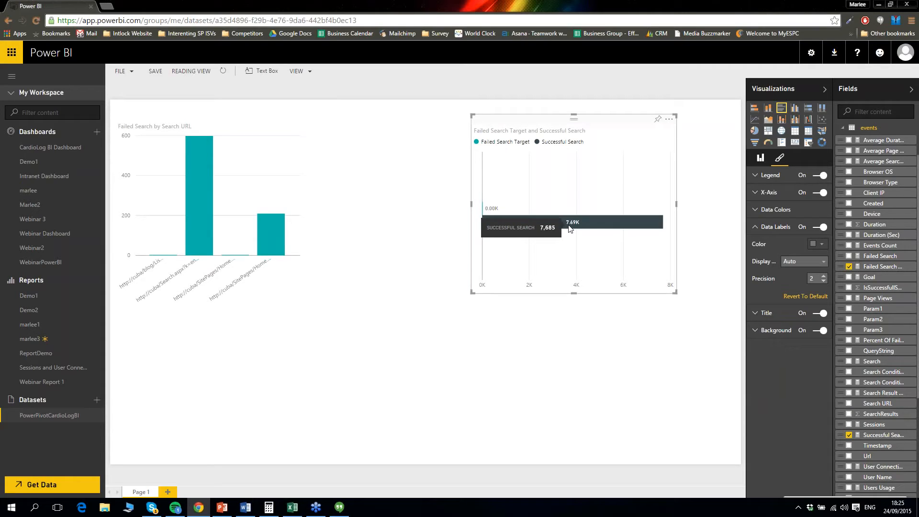
Step: Add a new visual of Search by Browser OS from the events table and make it a pie chart
left_click(451, 350)
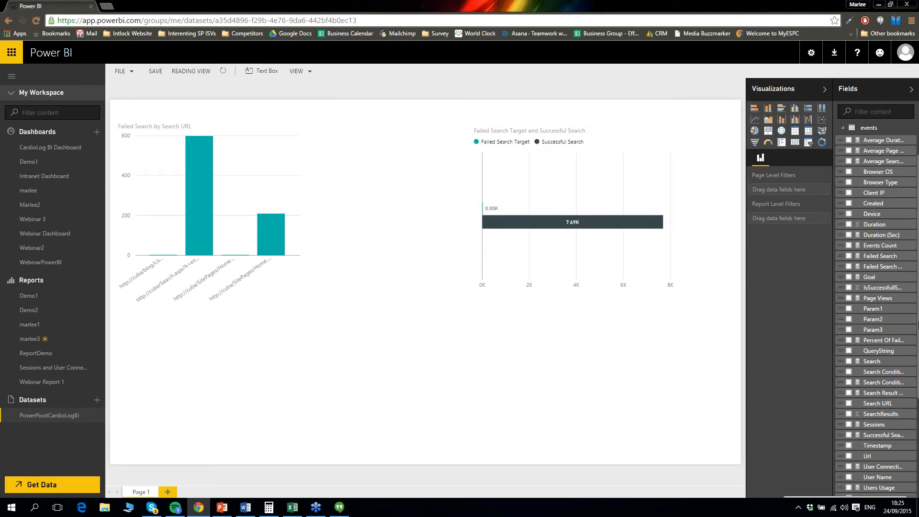
left_click(849, 362)
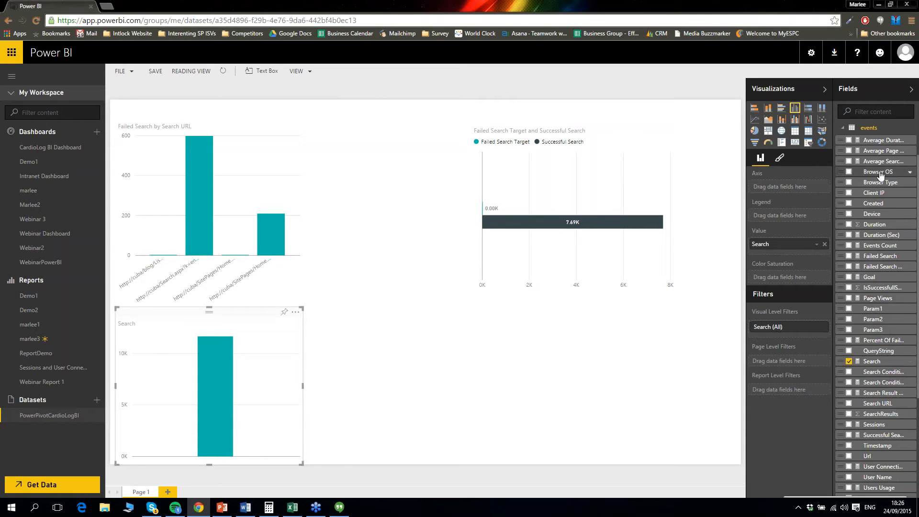
left_click_drag(879, 173, 215, 384)
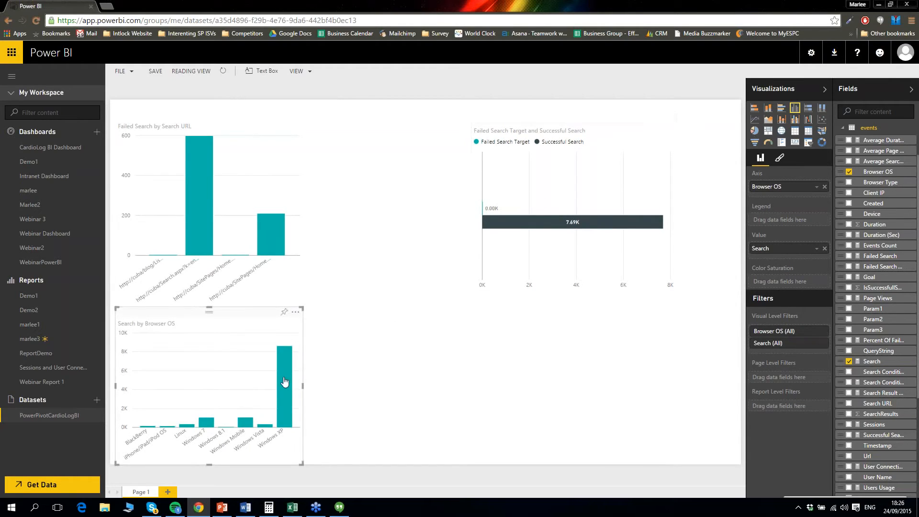
left_click(755, 130)
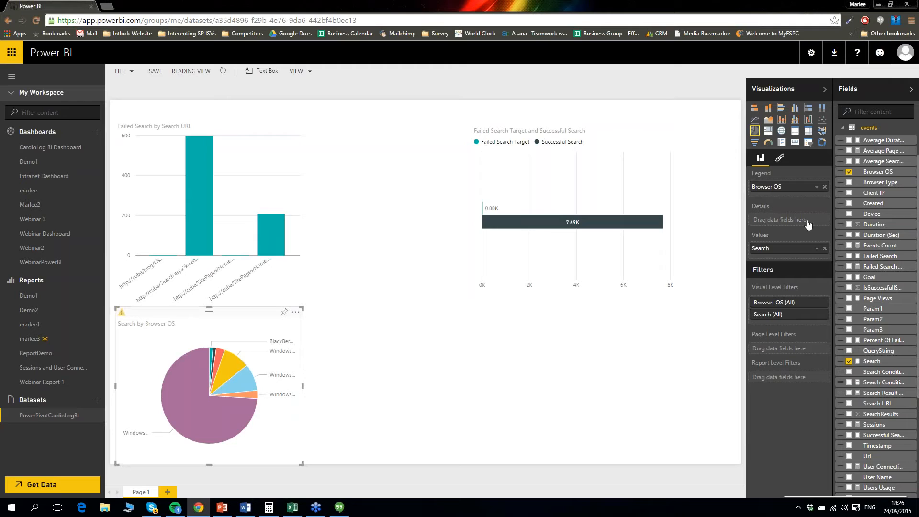
Step: Turn on data labels for the Search by Browser OS pie chart and move it to the report page's lower middle
left_click(780, 158)
left_click(822, 210)
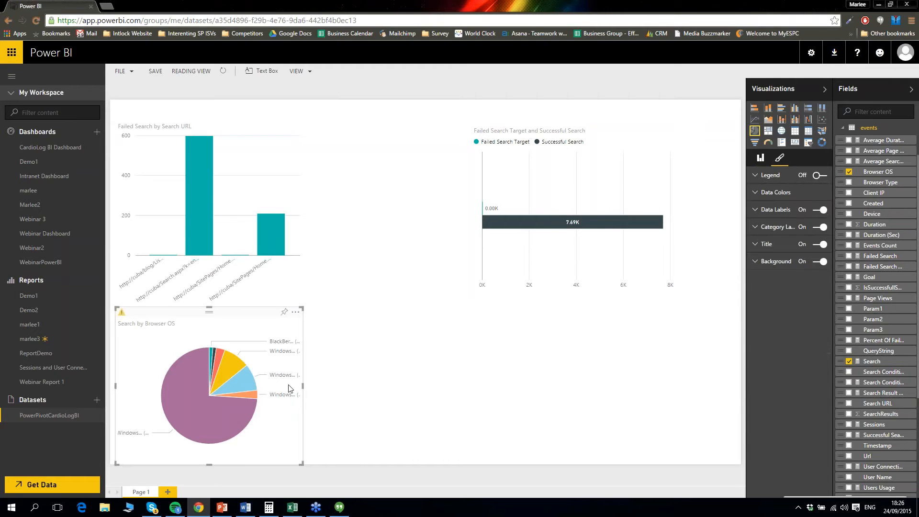
left_click_drag(378, 375, 552, 408)
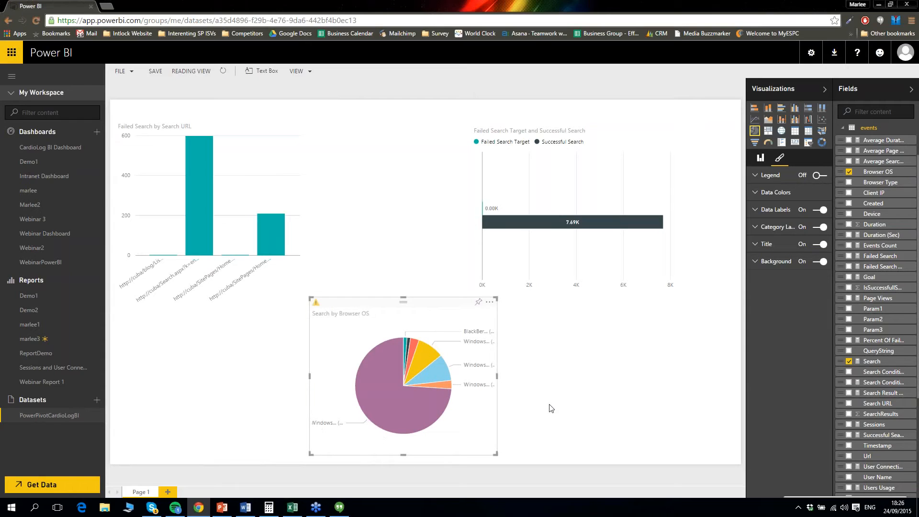
left_click(551, 408)
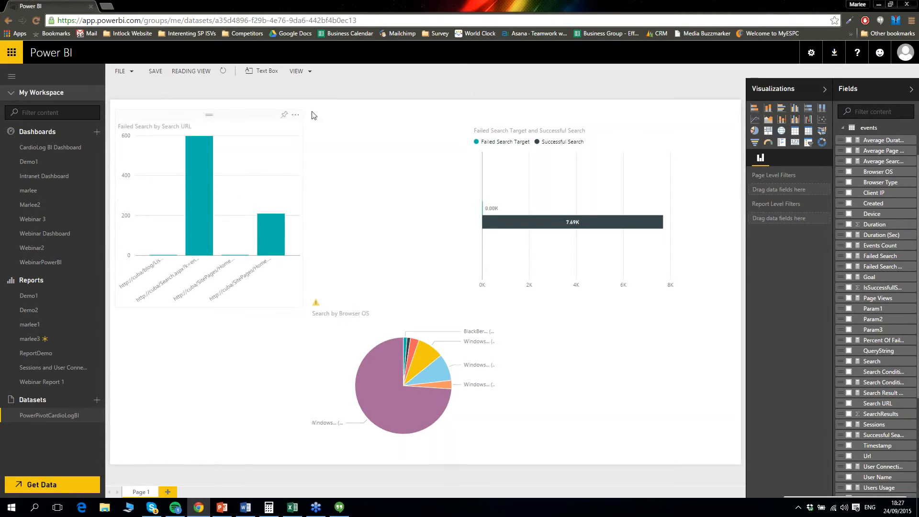
Step: Save the report under the name PowerBIWebinar
left_click(159, 72)
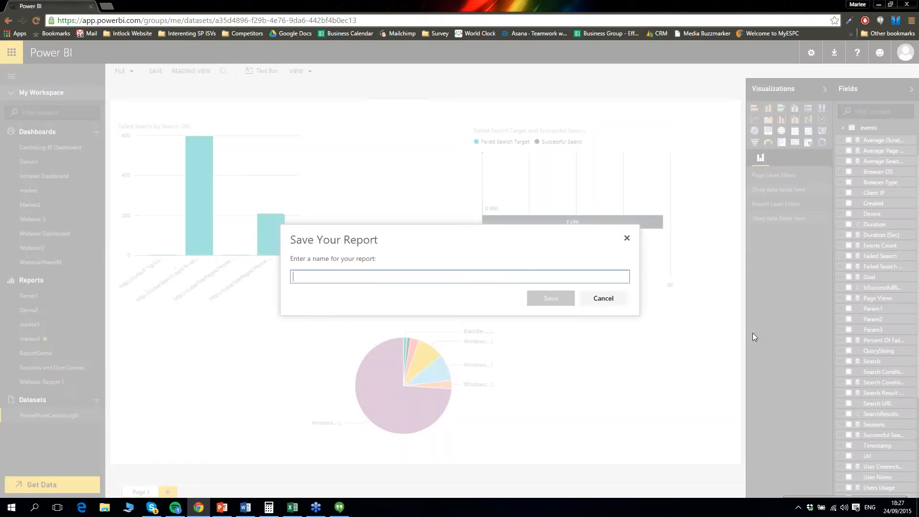
type("PowerB")
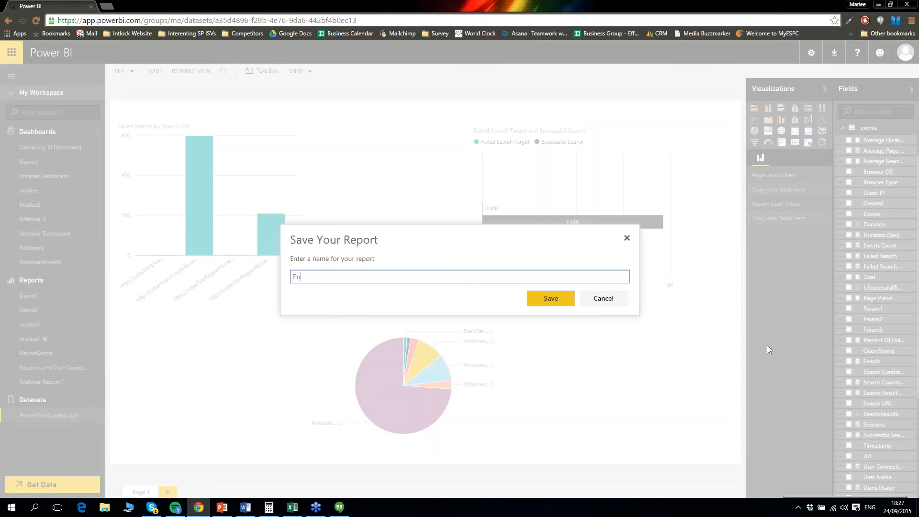
type("IWebinar")
left_click(550, 298)
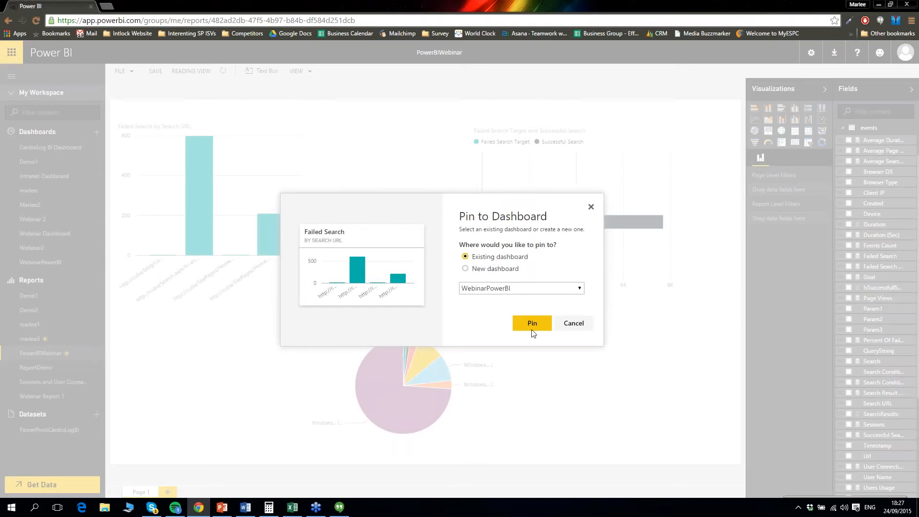
Step: Pin the Failed Search, Failed Search Target and Search by Browser OS charts to the existing WebinarPowerBI dashboard and open that dashboard
left_click(533, 330)
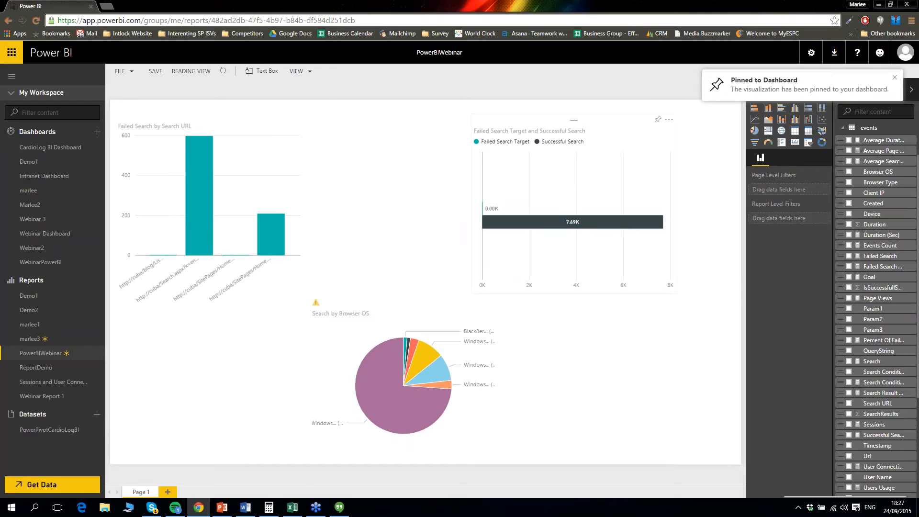
left_click(633, 121)
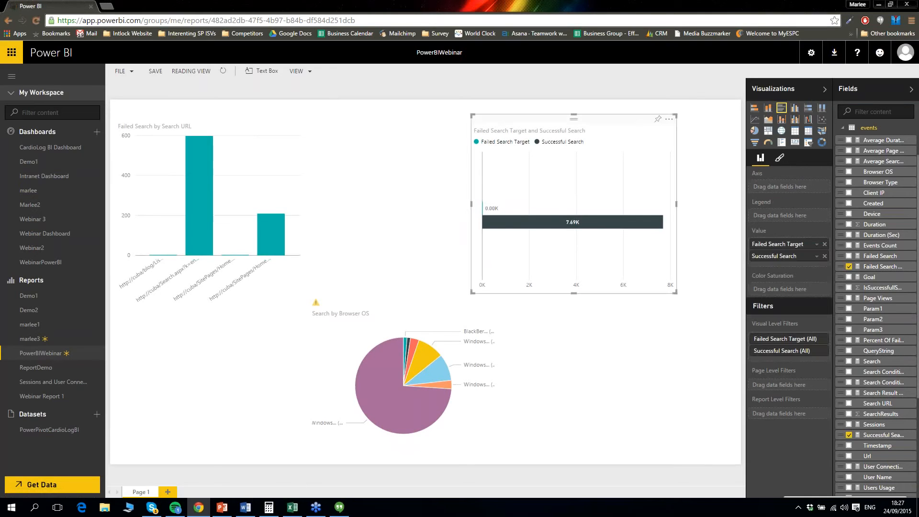
left_click(658, 120)
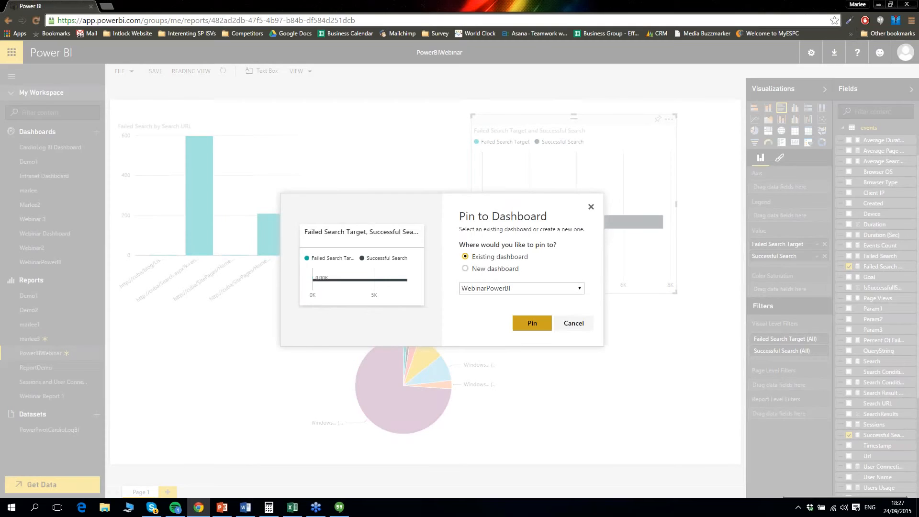
left_click(533, 323)
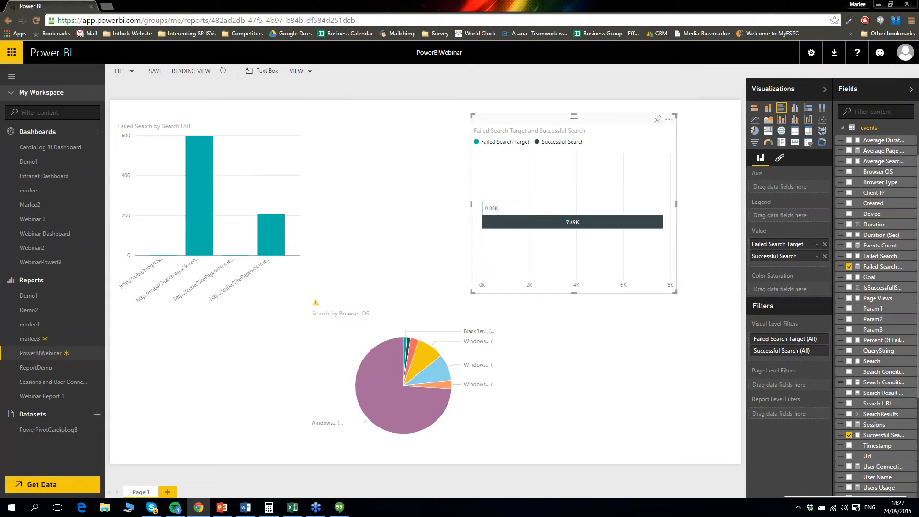
left_click(479, 303)
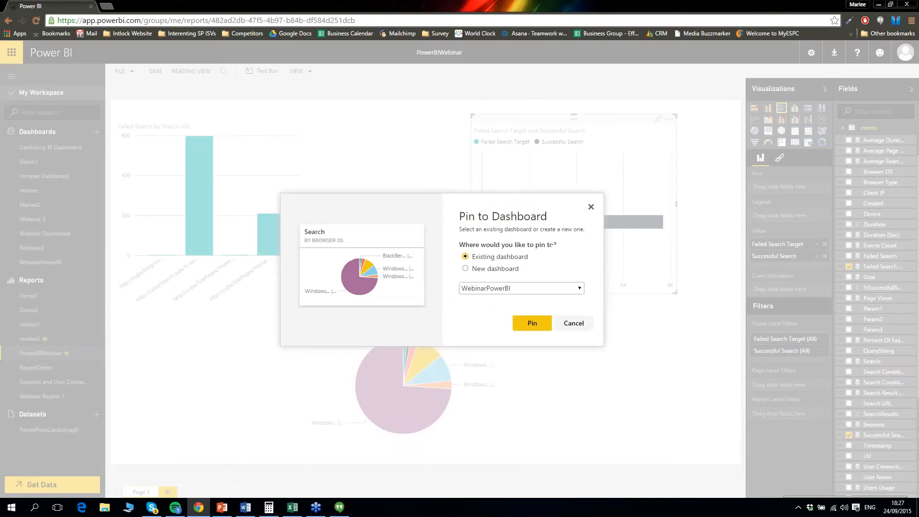
left_click(534, 324)
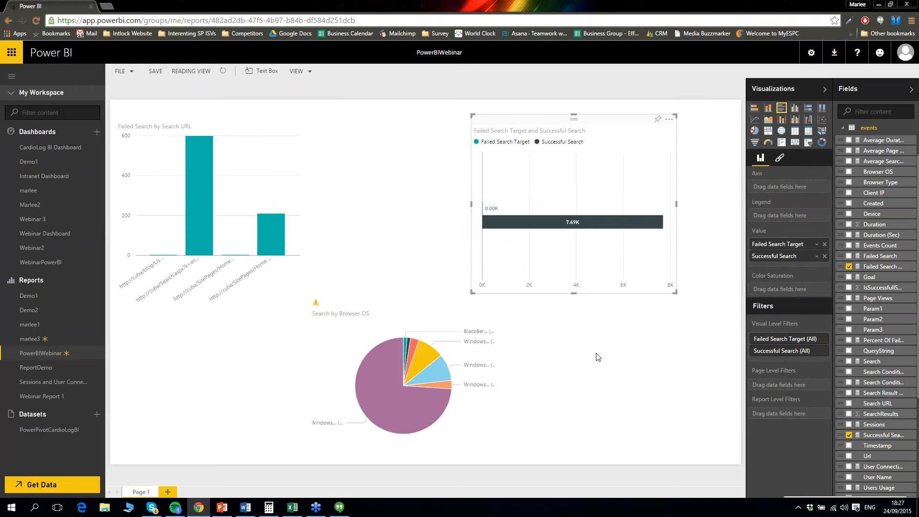
left_click(598, 356)
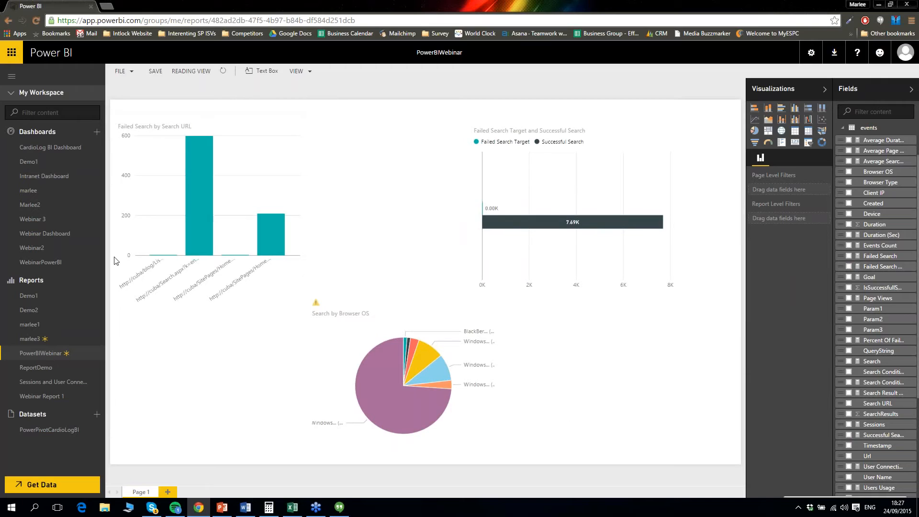
left_click(48, 262)
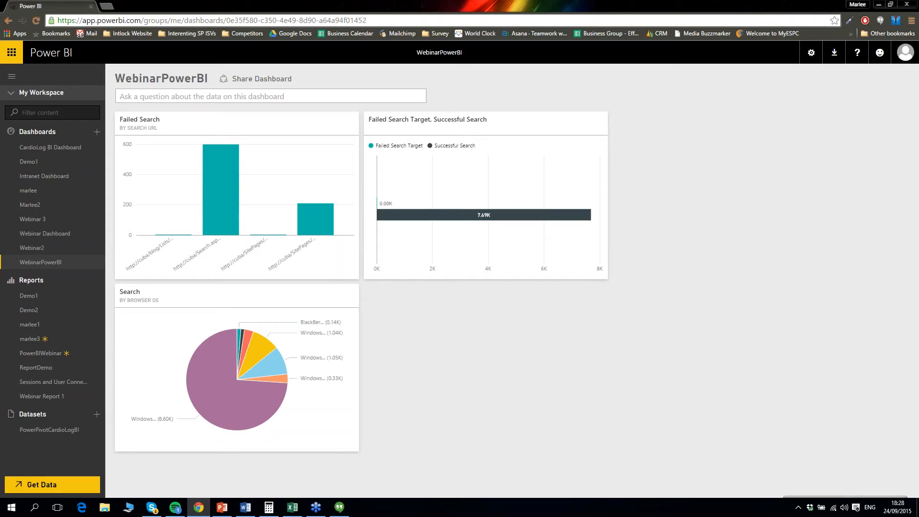
Step: Reopen the PowerBIWebinar report for editing and add a second page
left_click(46, 355)
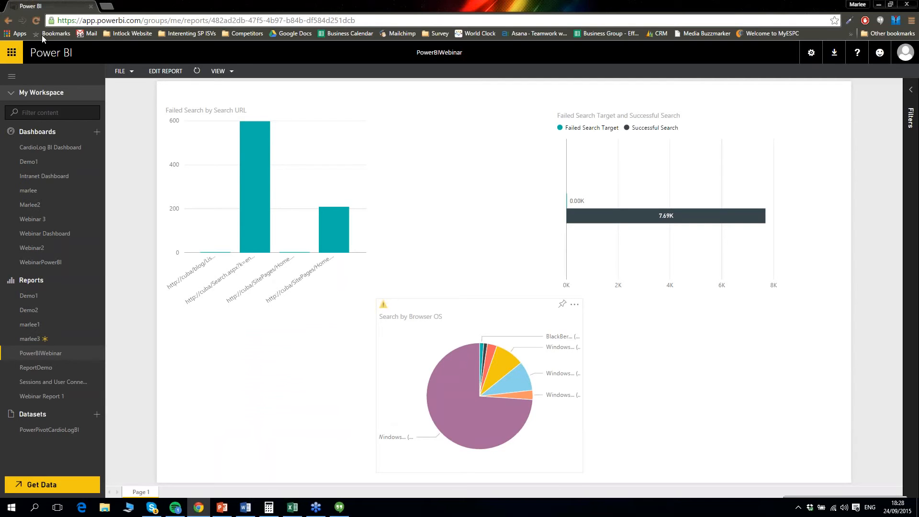
left_click(165, 71)
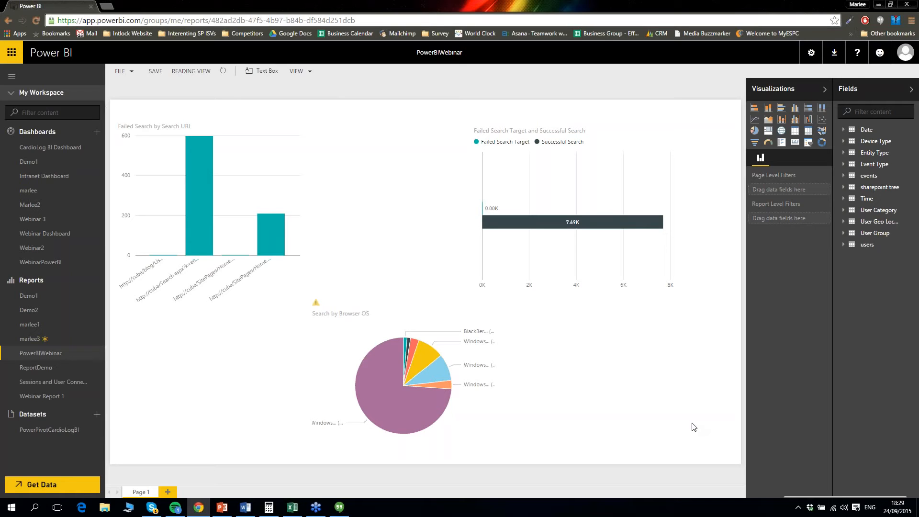
left_click(168, 492)
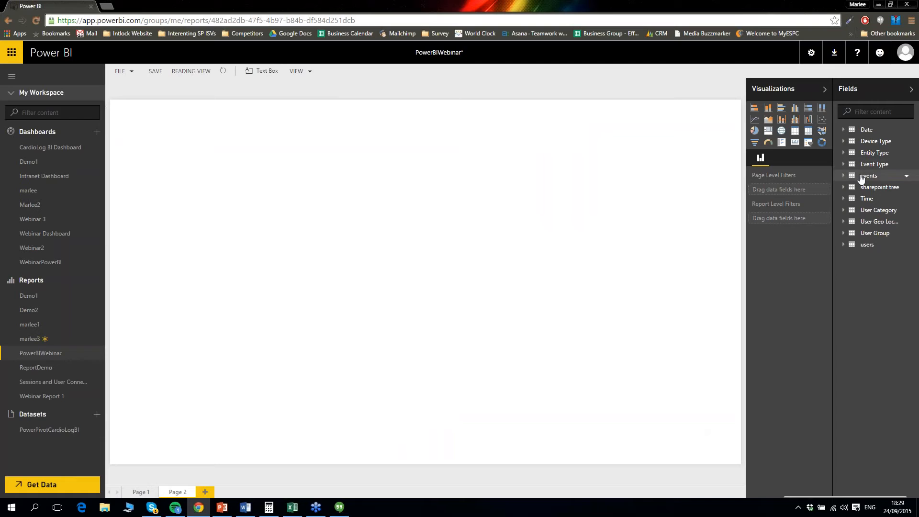
Step: Create a line chart of Page Views by Url from the events table and enlarge it slightly
left_click(862, 178)
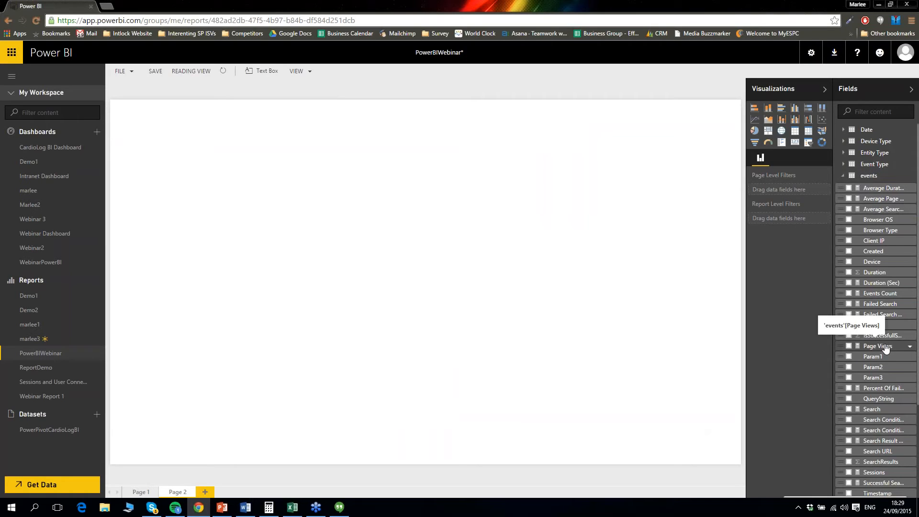
left_click(848, 347)
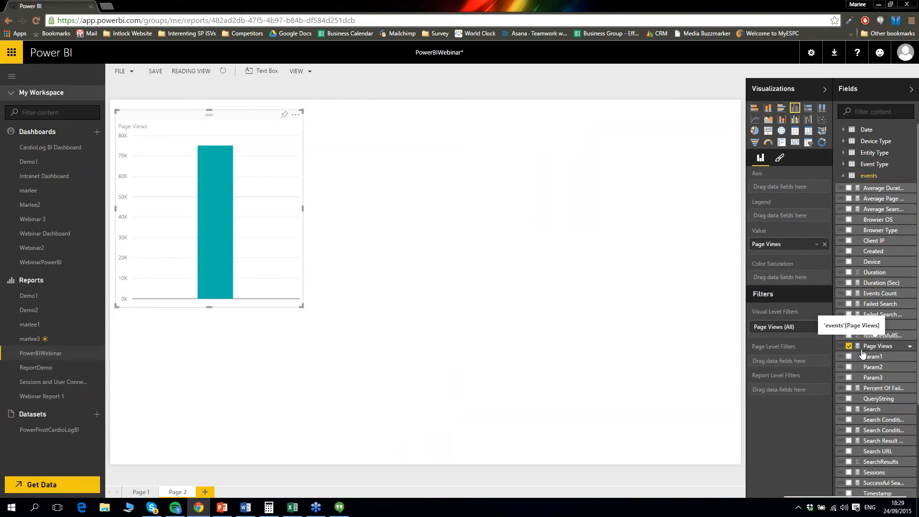
scroll(852, 413, "down", 1)
scroll(853, 413, "down", 1)
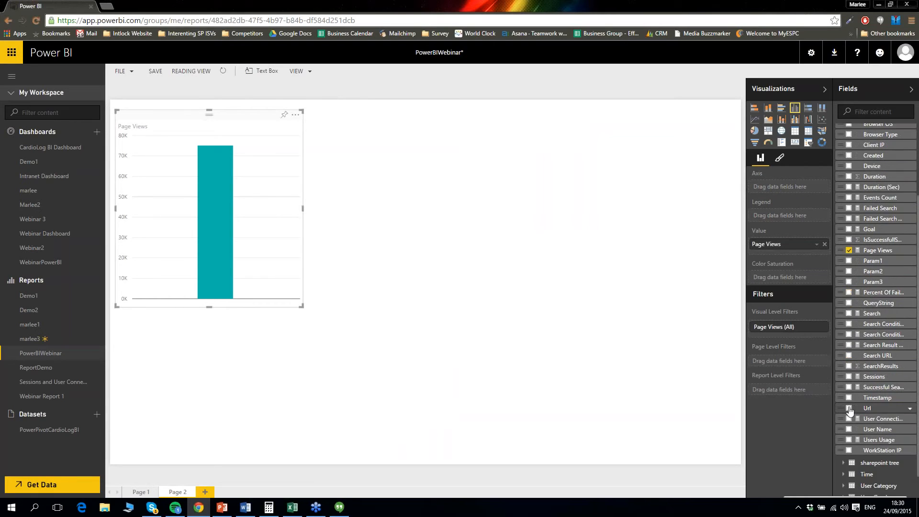
left_click(850, 409)
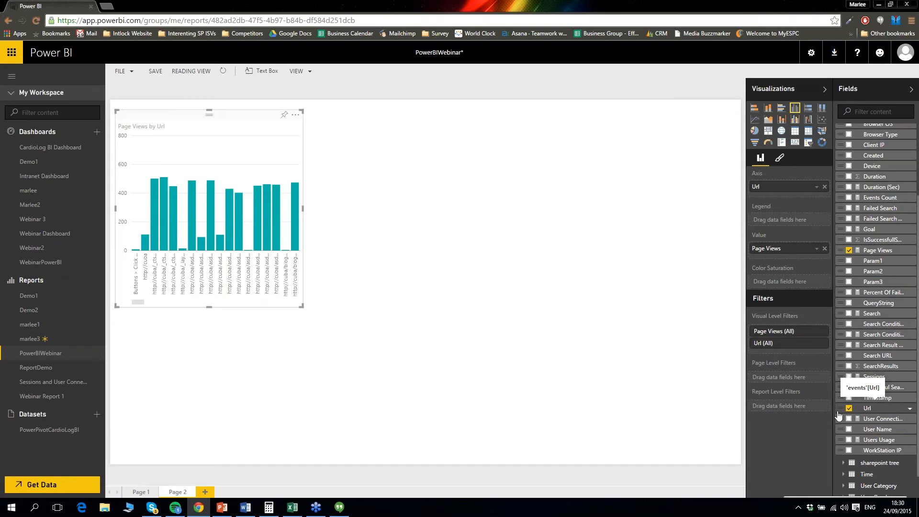
left_click(755, 119)
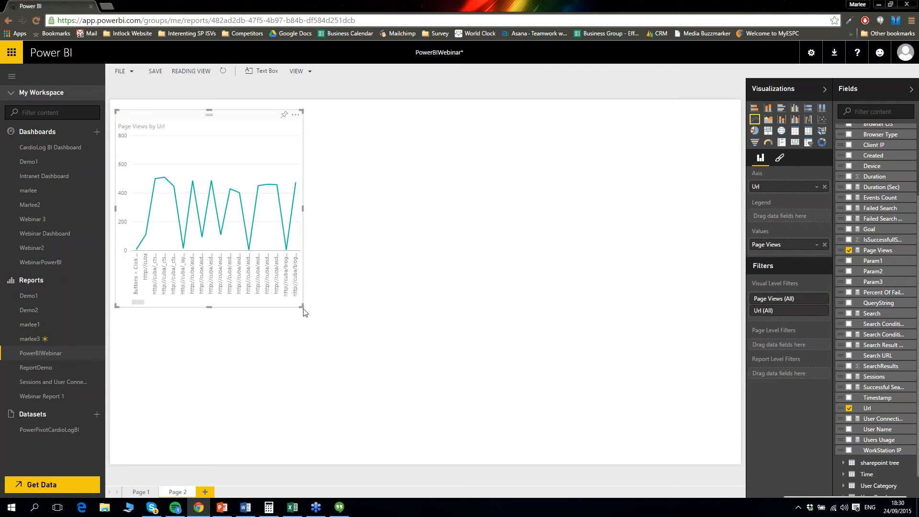
left_click_drag(302, 306, 316, 312)
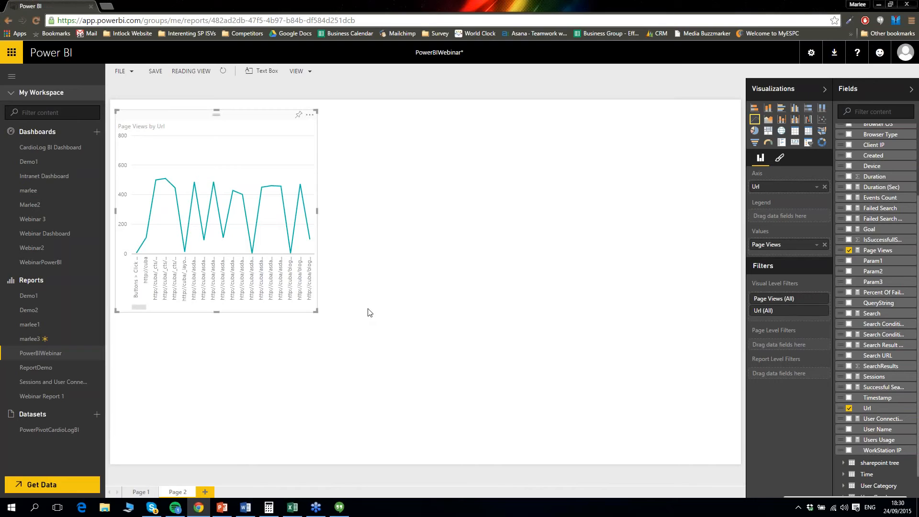
Step: Add a new visual of Page Views by Country, using the events table and the user geo location table
left_click(472, 233)
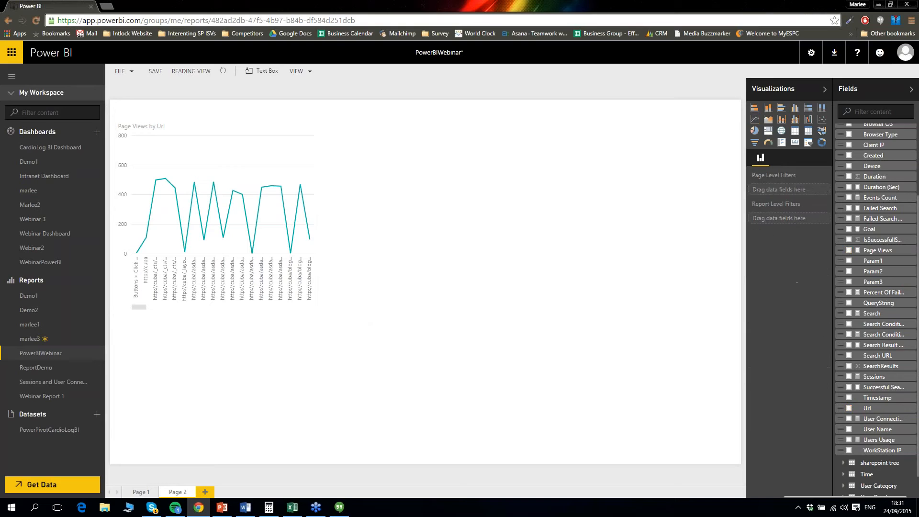
left_click(849, 251)
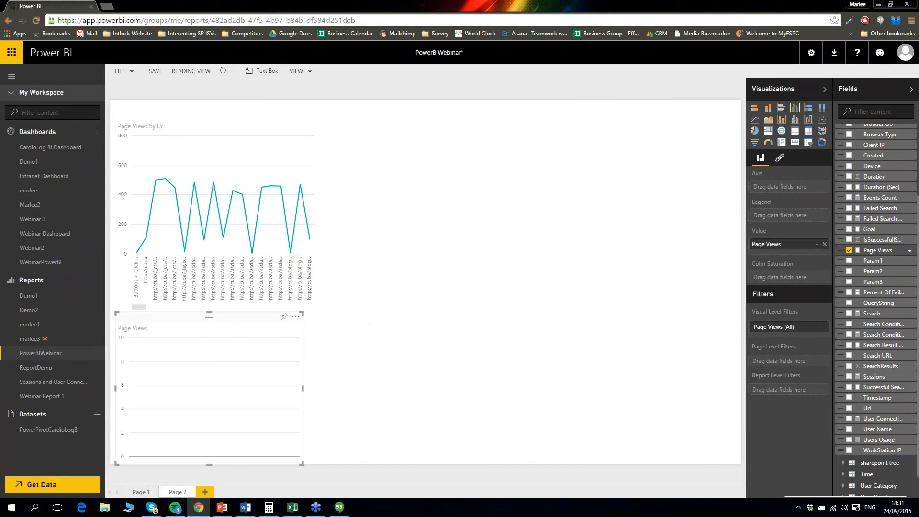
scroll(864, 474, "down", 1)
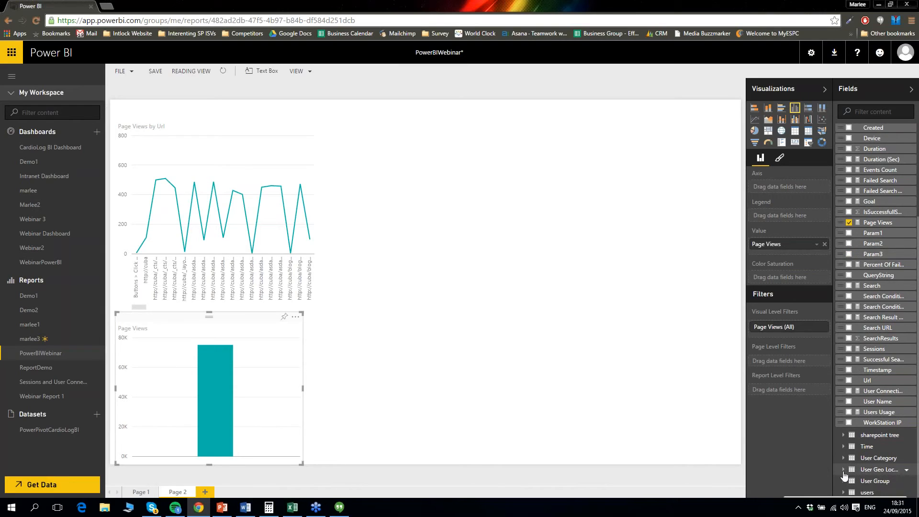
left_click(843, 471)
left_click(849, 445)
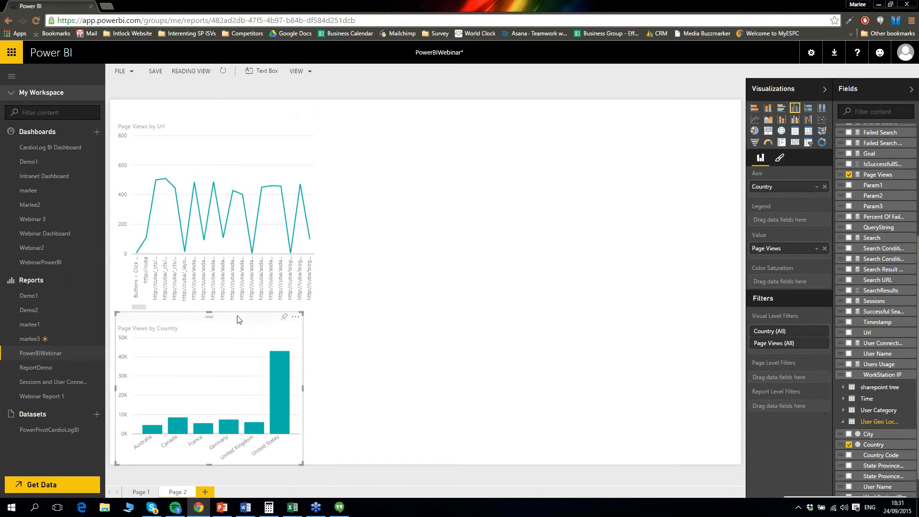
Step: Turn the Page Views by Country visual into an enlarged map placed to the right of the line chart
left_click_drag(238, 319, 512, 167)
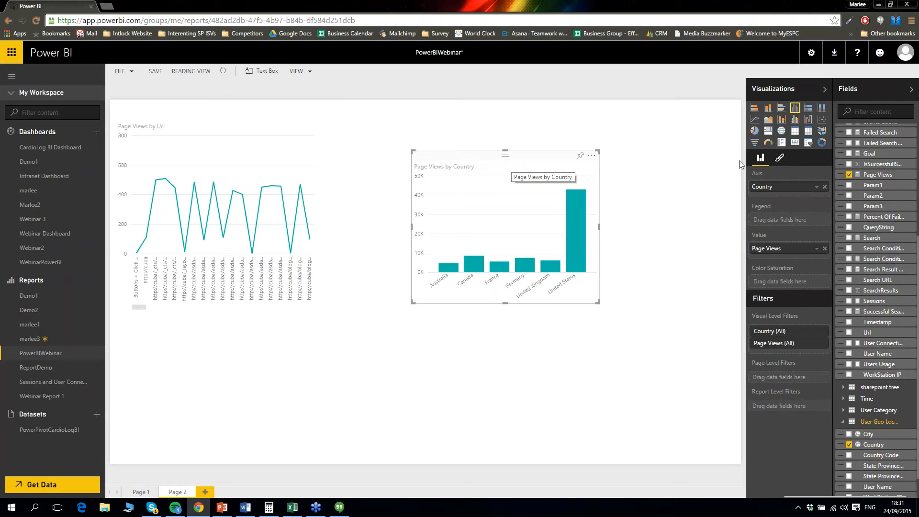
left_click(782, 131)
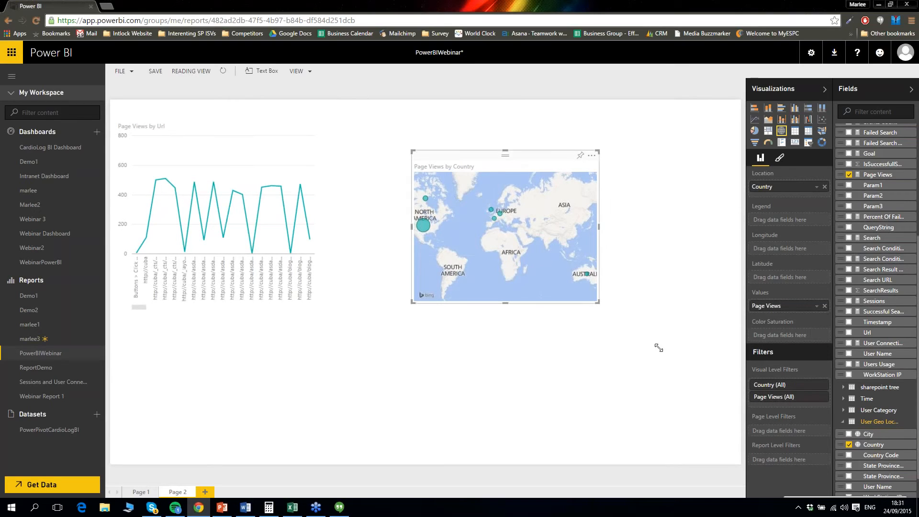
left_click_drag(659, 348, 660, 349)
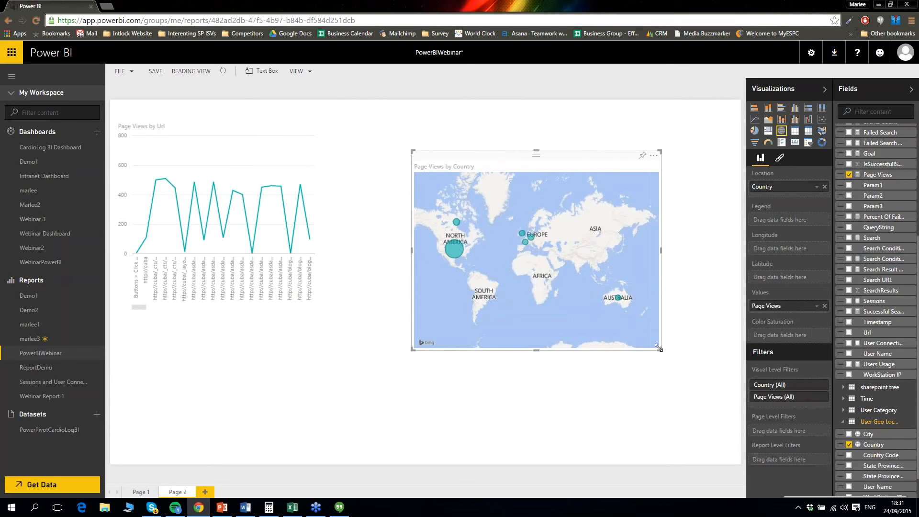
Step: Examine how the Page Views by Url chart responds to selecting the United States, Canada and a European country on the map
left_click(457, 250)
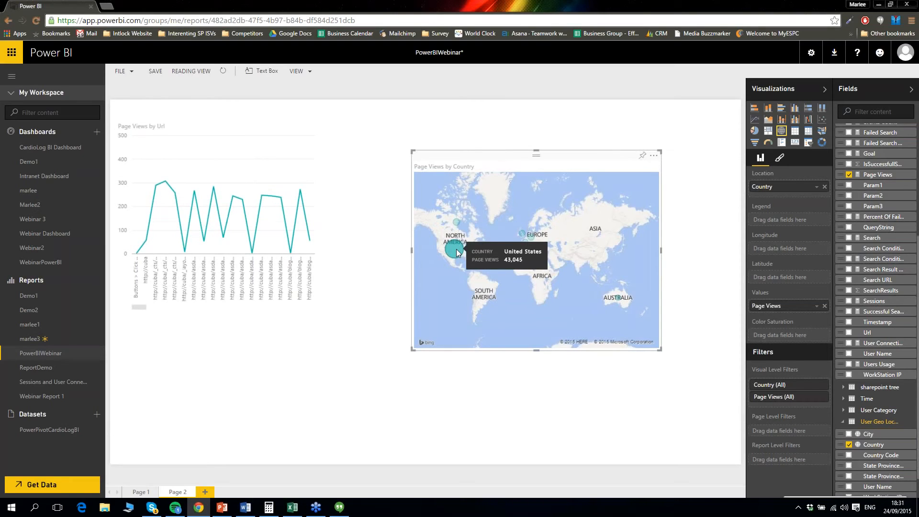
left_click(456, 223)
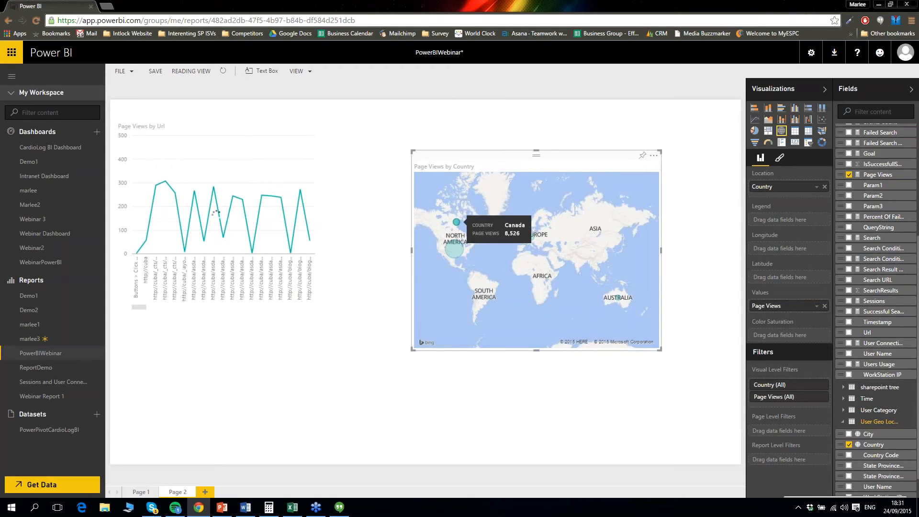
left_click(456, 223)
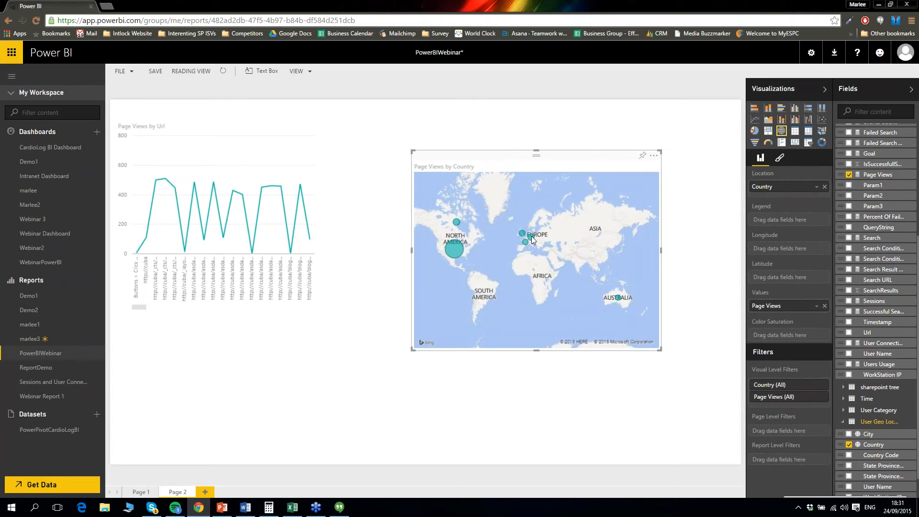
mouse_move(531, 237)
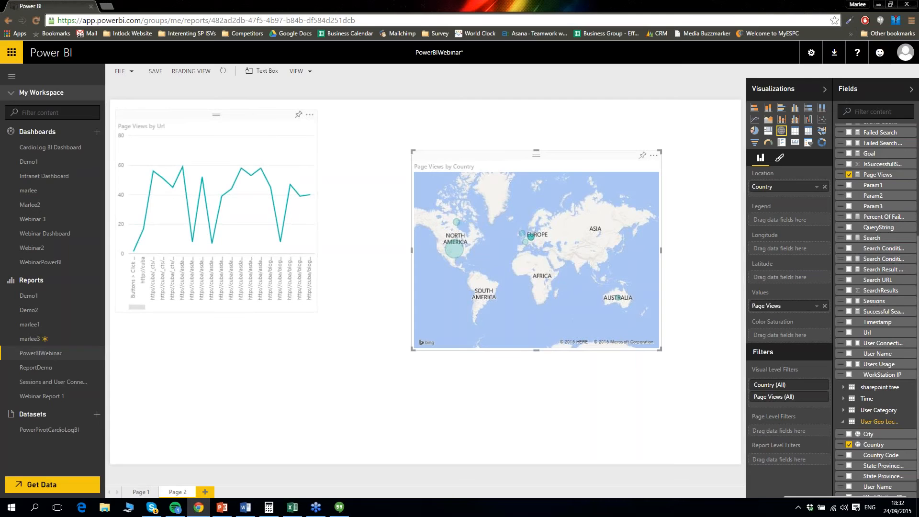
Step: Pin the Page Views by Url line chart and the Page Views by Country map to the existing WebinarPowerBI dashboard
left_click(298, 115)
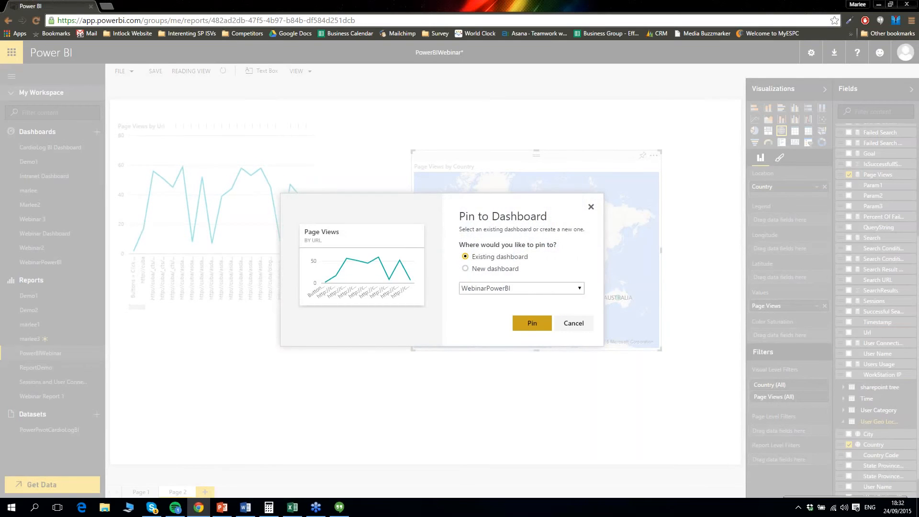
left_click(532, 323)
left_click(642, 155)
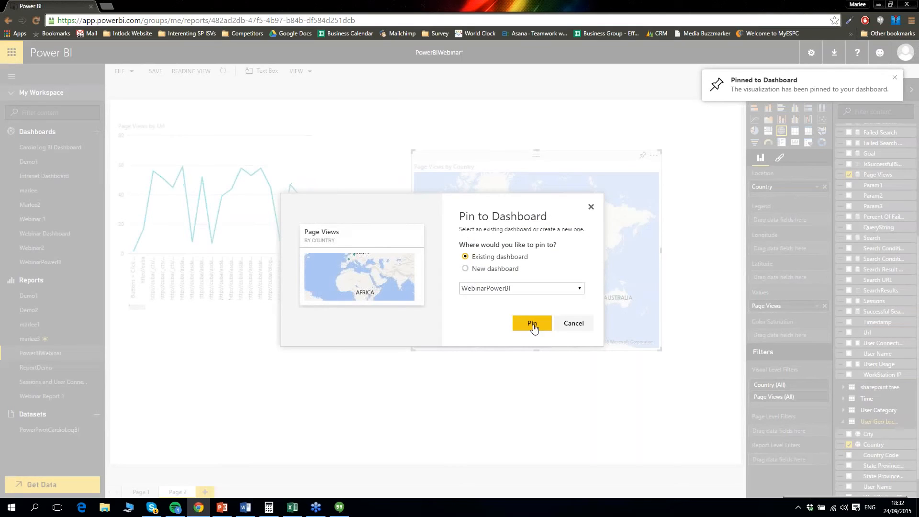
left_click(534, 328)
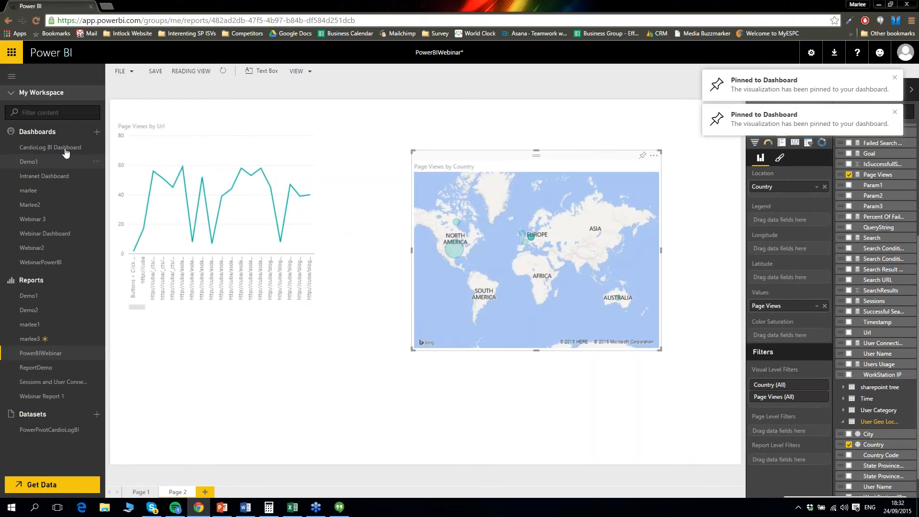
Step: Save the changes to the PowerBIWebinar report and open the WebinarPowerBI dashboard
left_click(50, 147)
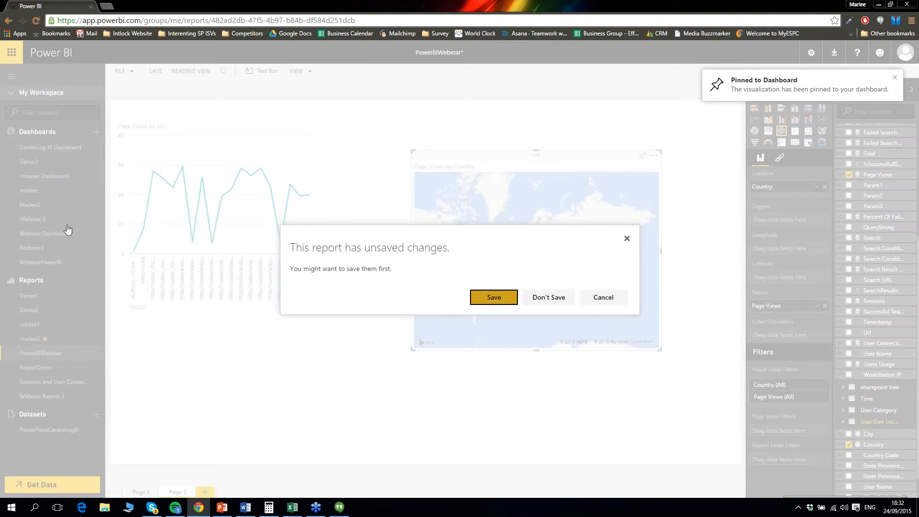
key("Escape")
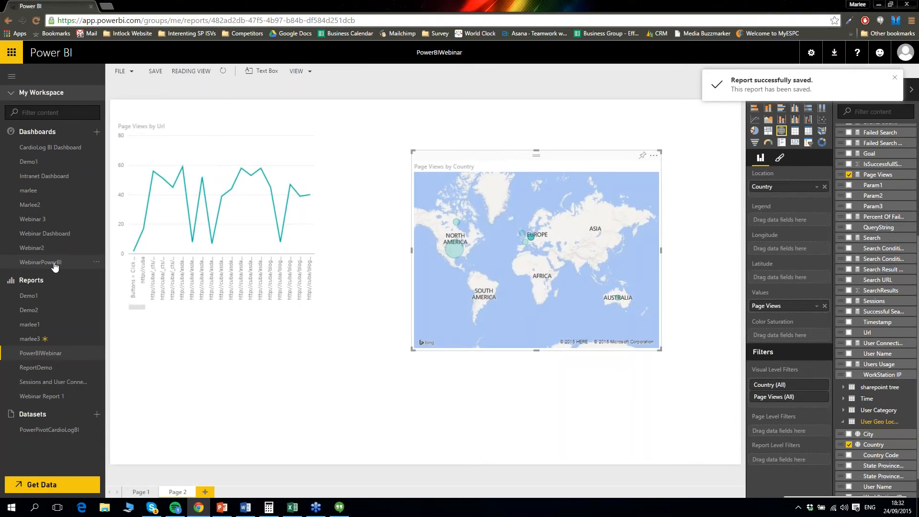
left_click(54, 267)
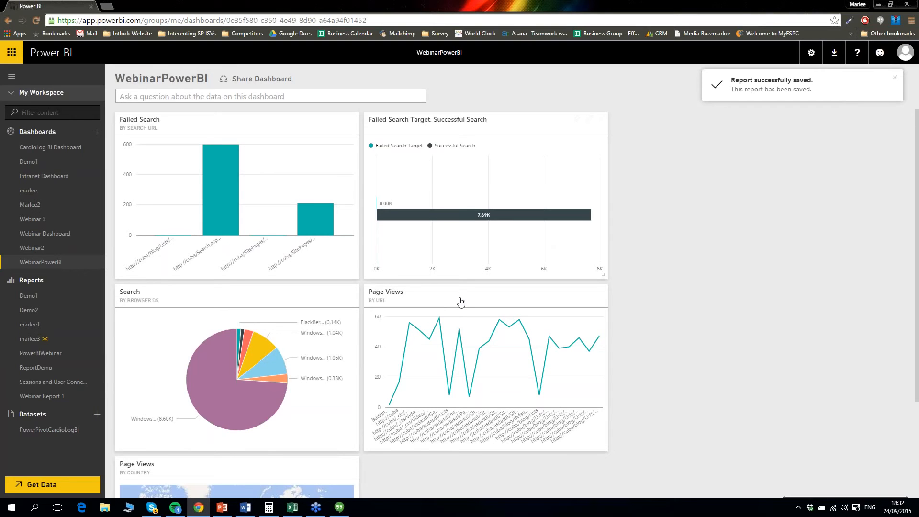
Step: Move the Page Views by Country map tile beside the Failed Search Target tile and open the report behind the Page Views by Url tile
scroll(300, 426, "down", 1)
left_click_drag(301, 427, 763, 107)
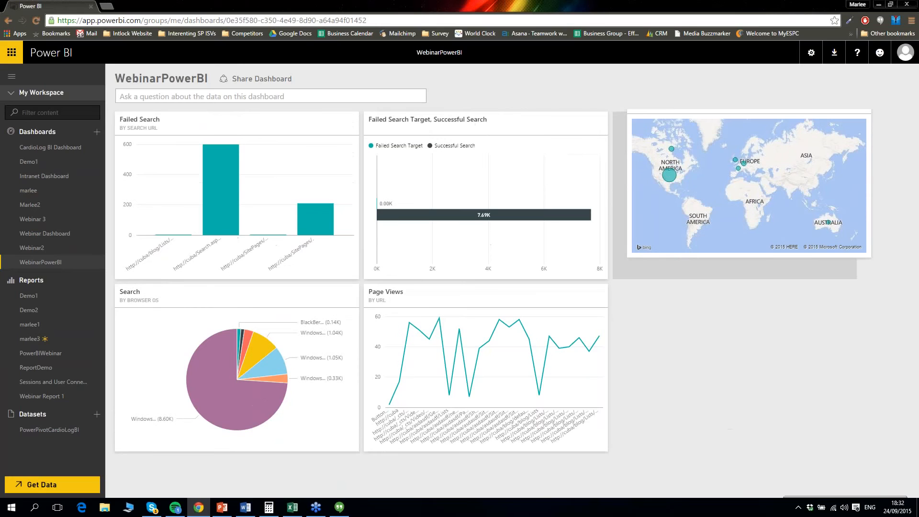
left_click(574, 343)
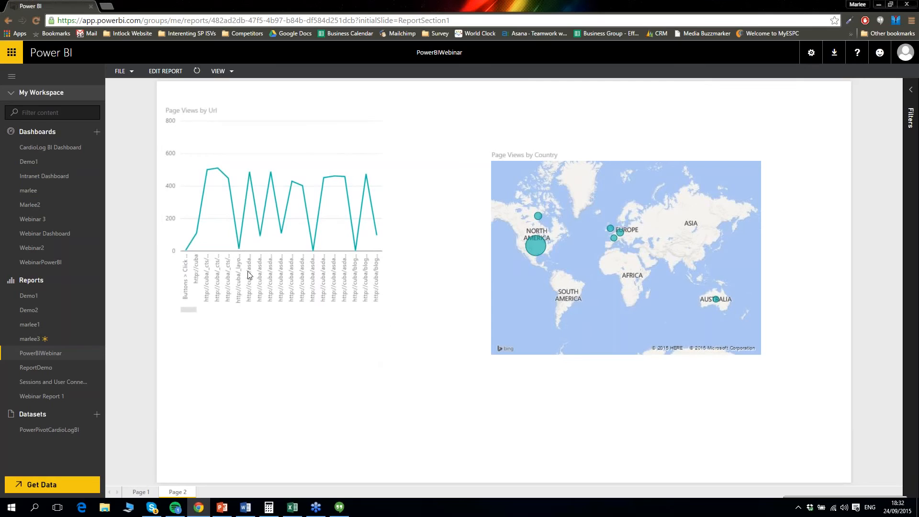
Step: Ask the CardioLog BI Dashboard for "page views by browser" and highlight the Firefox bar in the answer
left_click(40, 149)
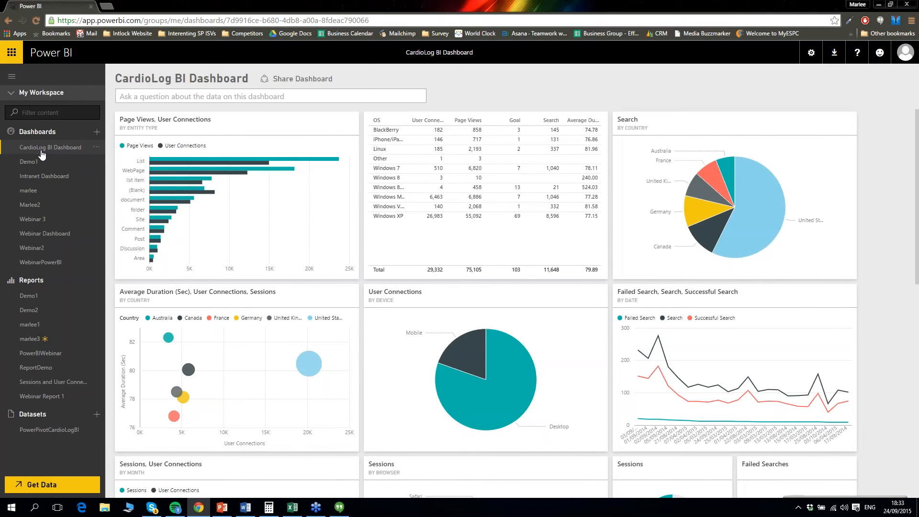
left_click(165, 97)
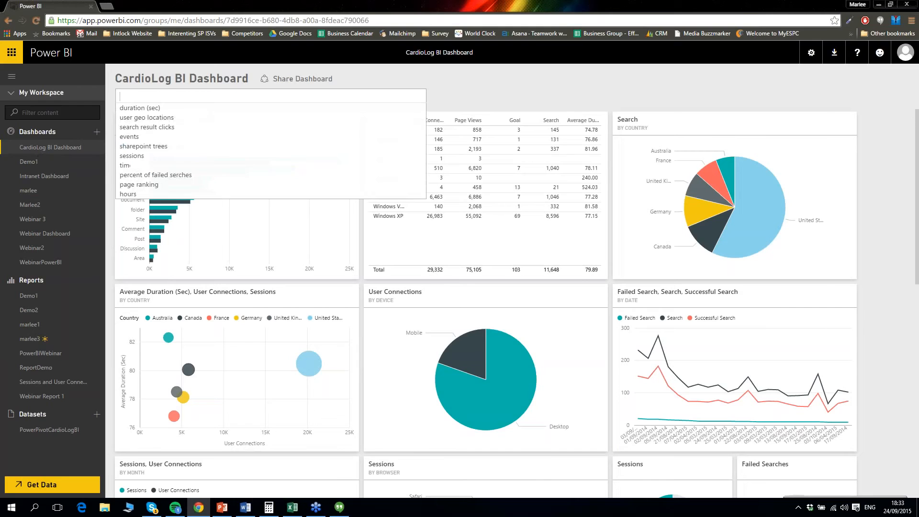
type("page")
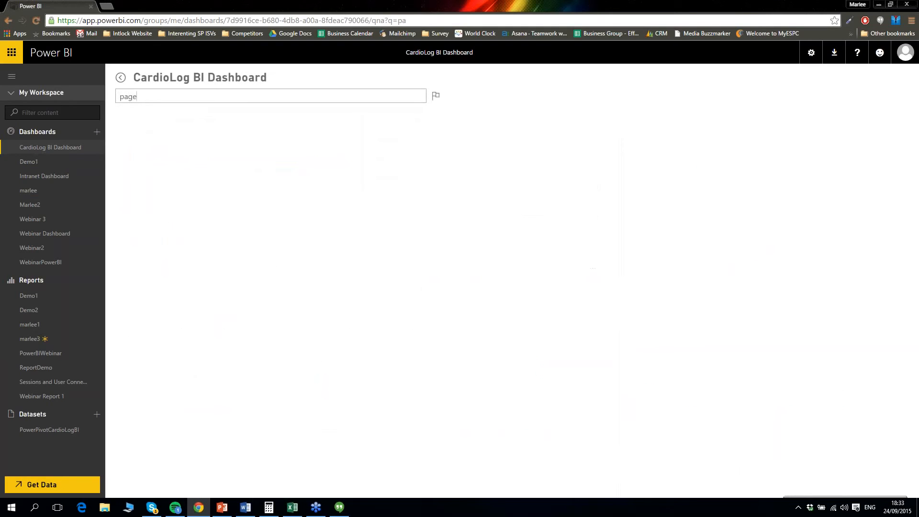
type(" view")
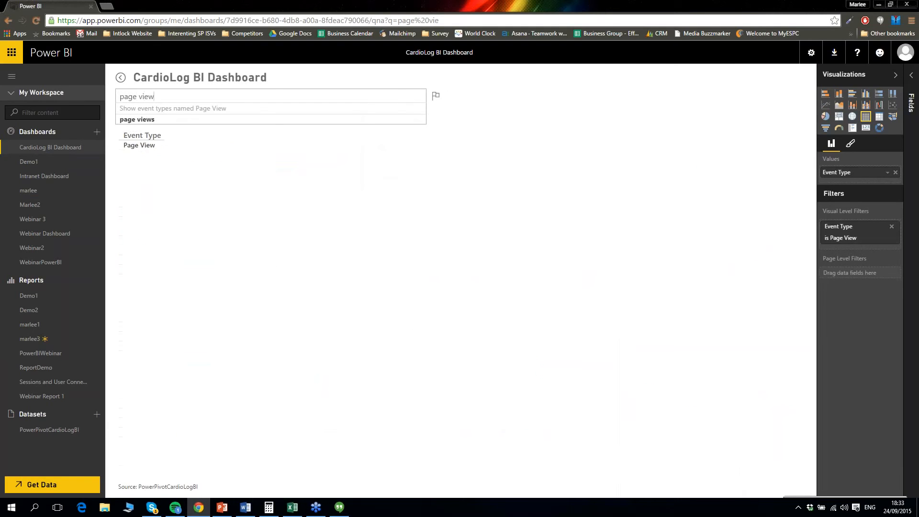
type("s ")
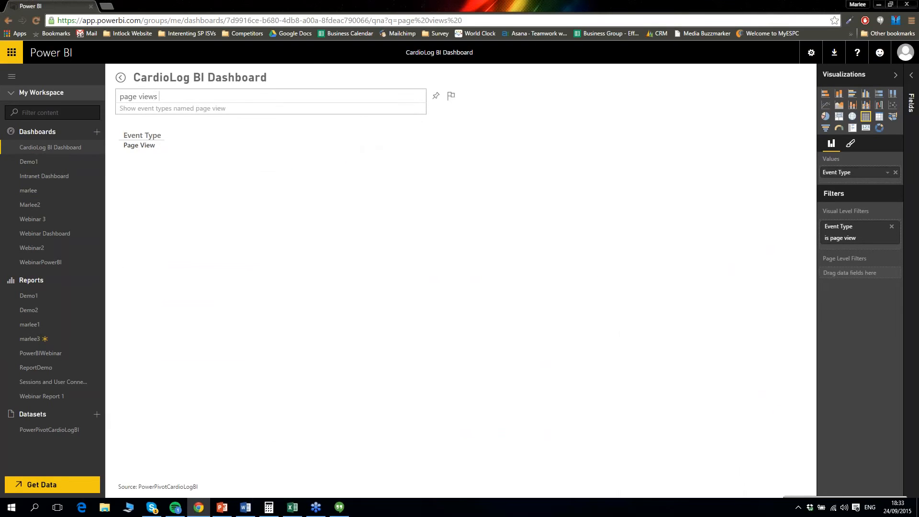
type("bowsery br")
right_click(165, 92)
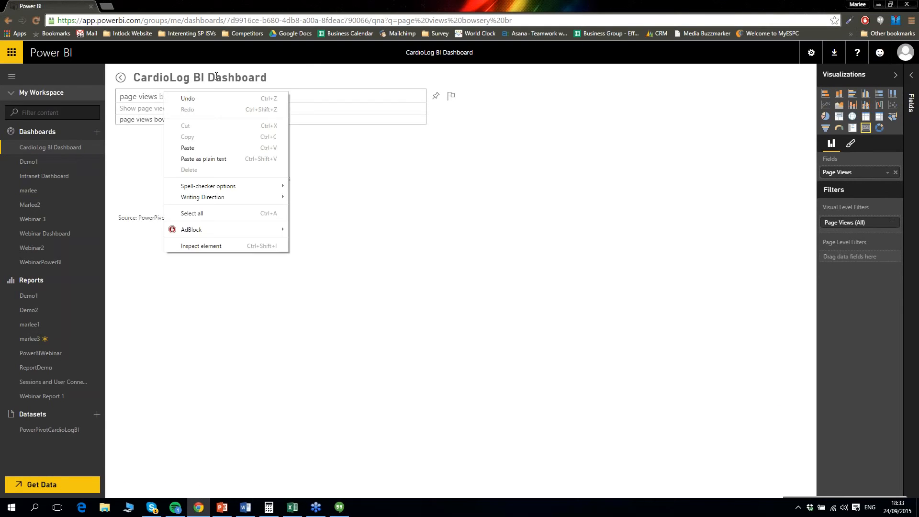
left_click(331, 100)
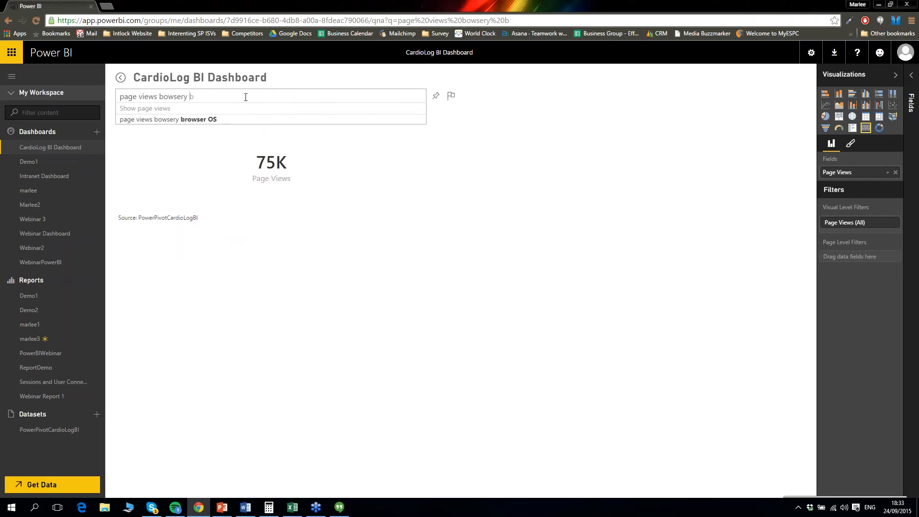
key("BackSpace")
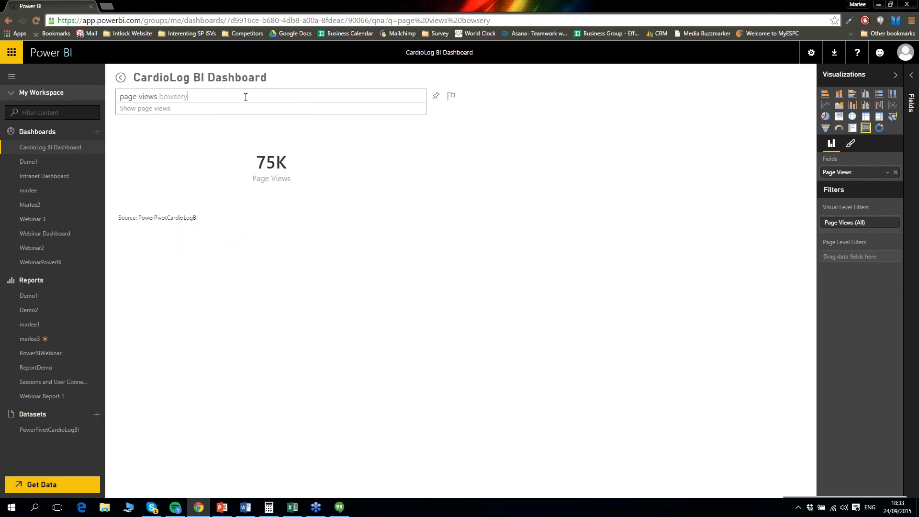
key("BackSpace")
key("BackSpace")
key("BackSpace")
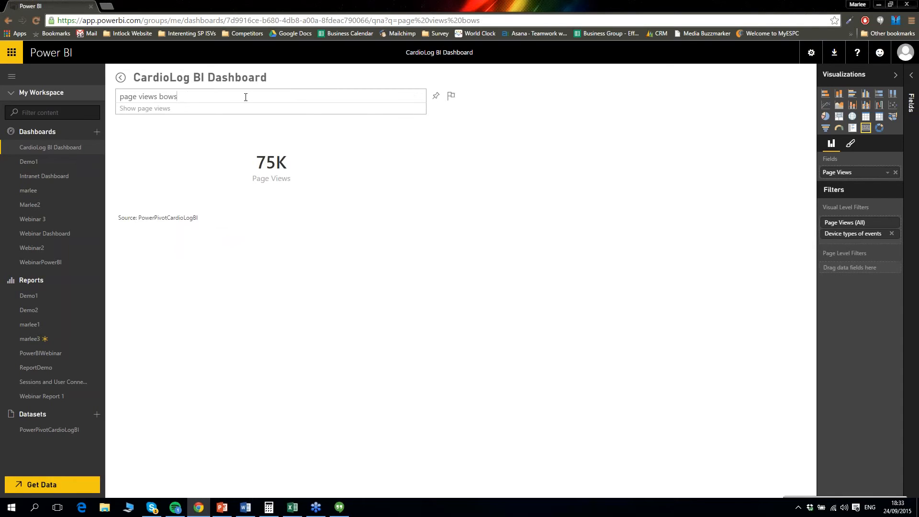
key("BackSpace")
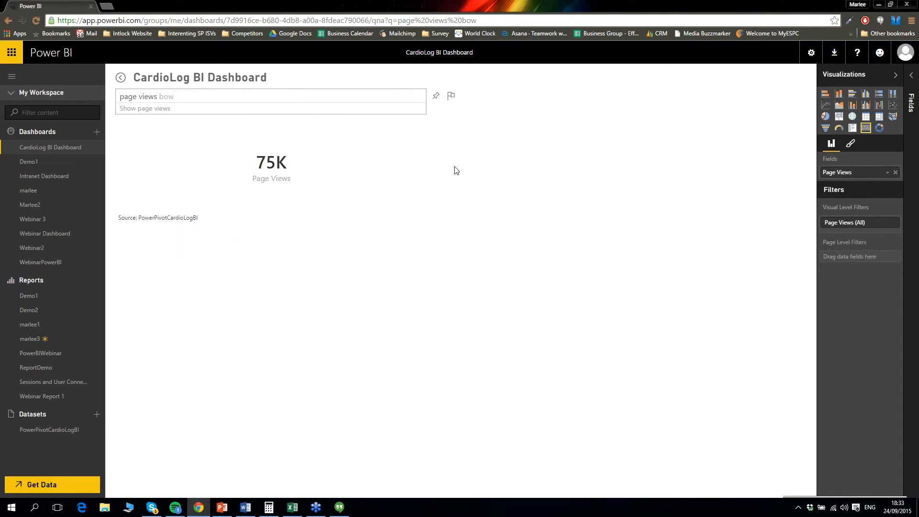
key("BackSpace")
key("BackSpace")
type("y brow")
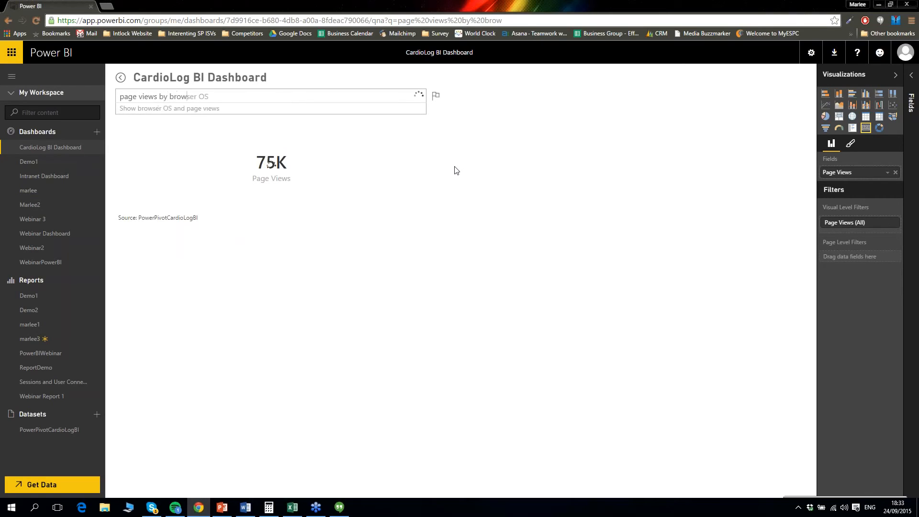
type("ser")
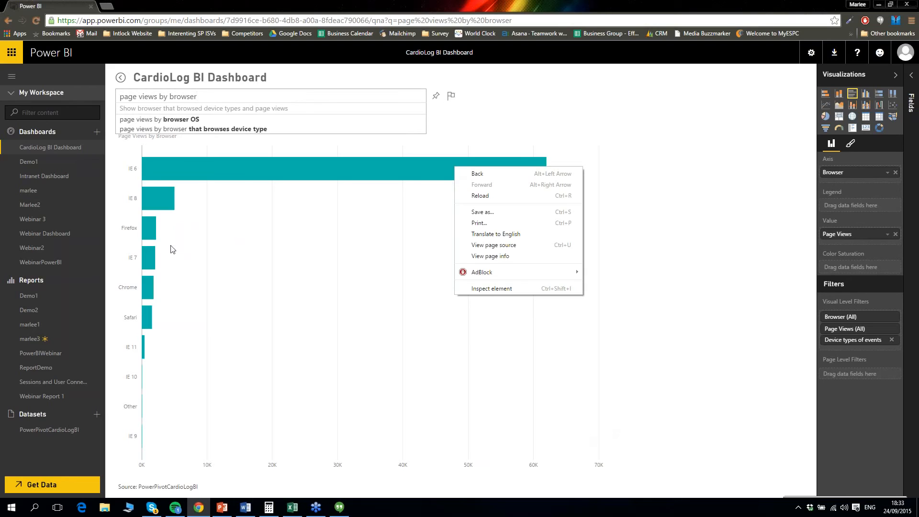
left_click(152, 233)
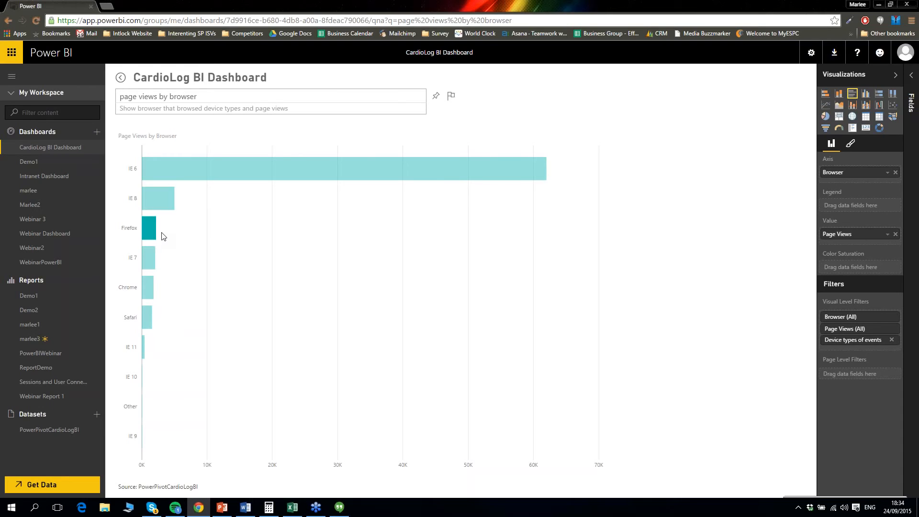
Step: Replace the dashboard question with "total page views"
left_click_drag(197, 97, 119, 96)
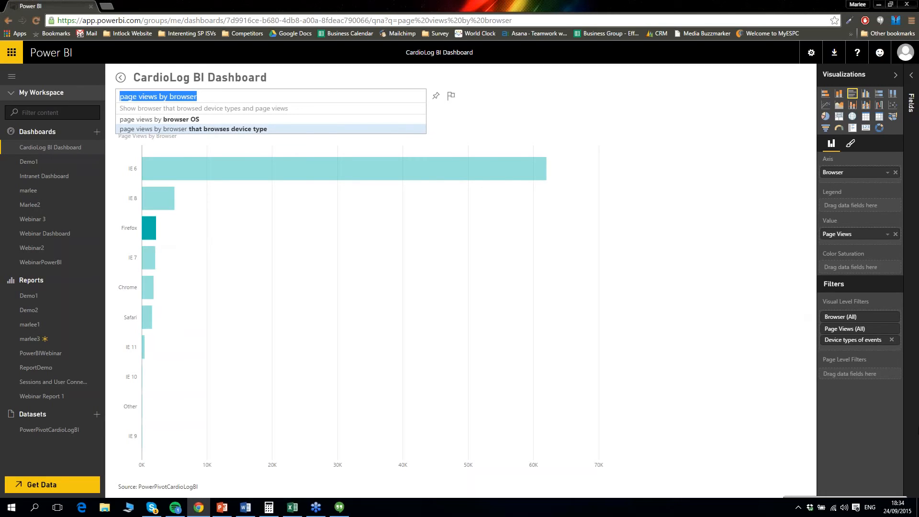
type("tot")
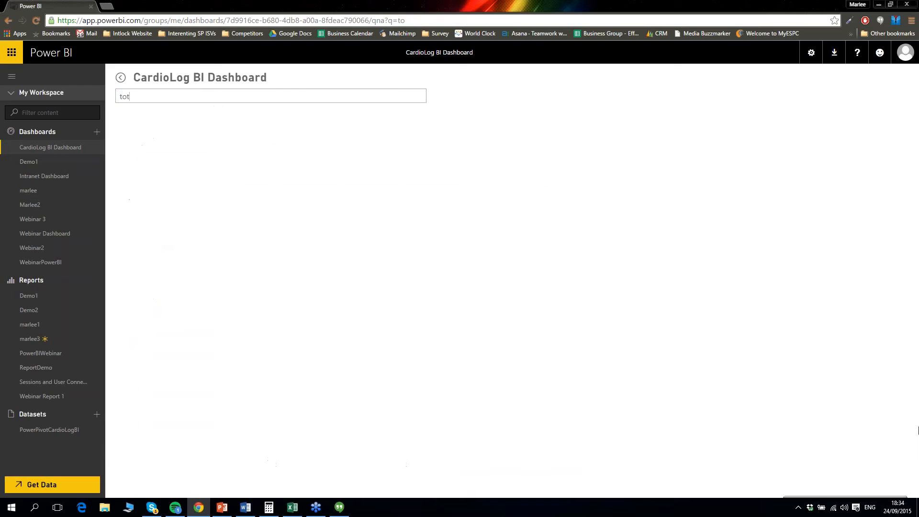
type("al page vi")
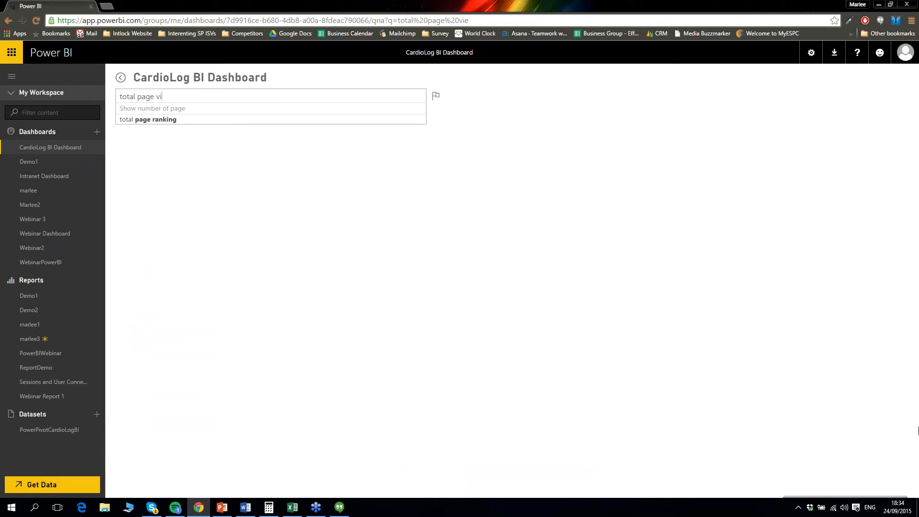
type("e")
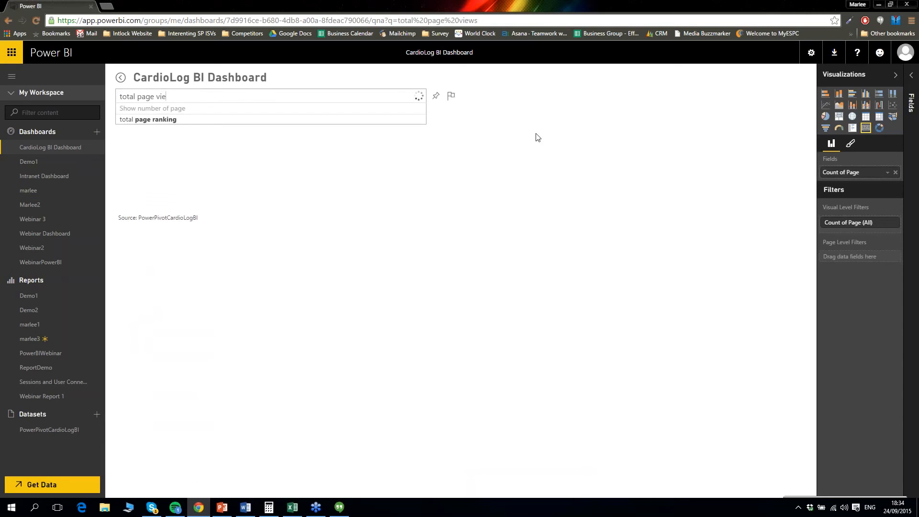
type("ws")
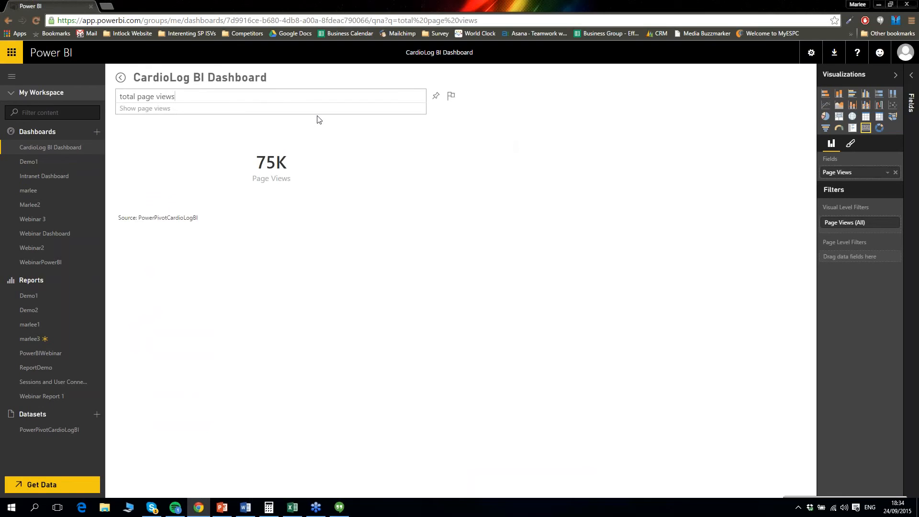
Step: Change the dashboard question to "page views by entity type"
key("shift+Left")
key("shift+Left")
key("shift+Left")
key("shift+Left")
key("shift+Left")
key("shift+Left")
key("shift+Left")
key("shift+Left")
key("shift+Left")
key("shift+Left")
key("shift+Left")
key("shift+Left")
key("shift+Left")
key("shift+Left")
key("shift+Left")
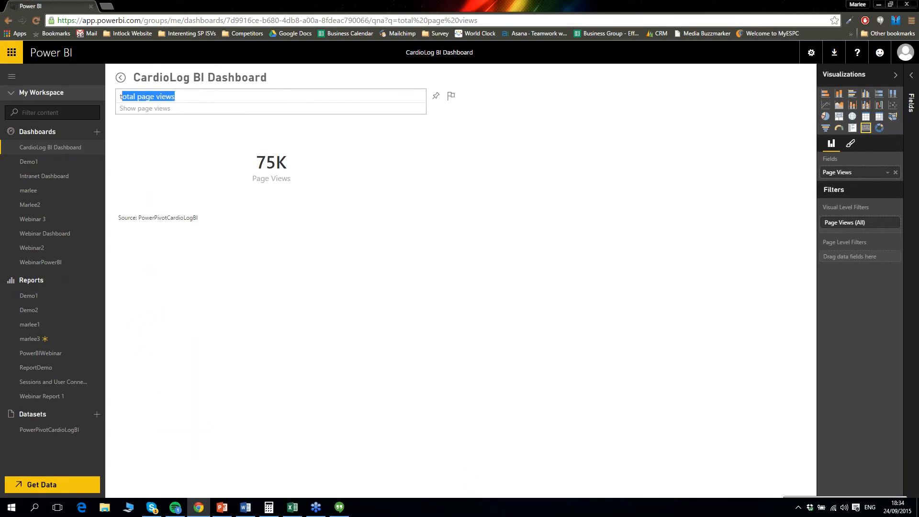
key("shift+Left")
type("pag")
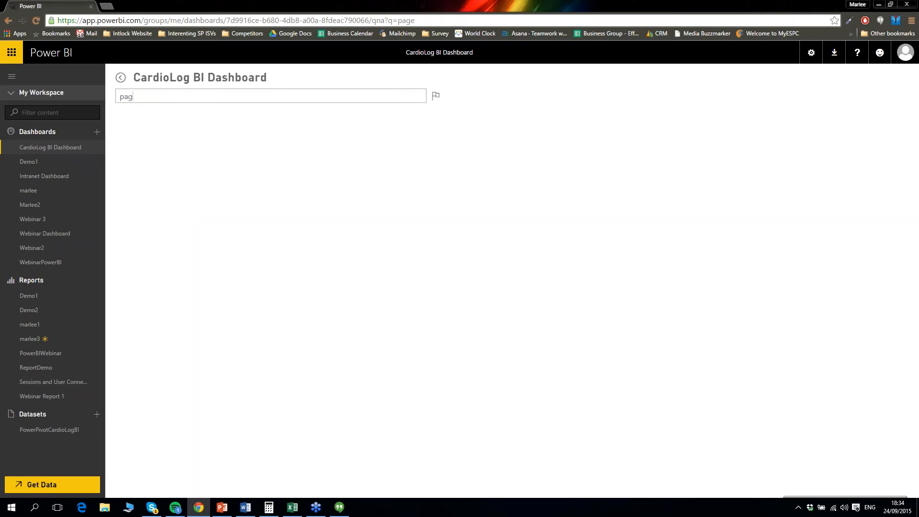
type("e views b ty")
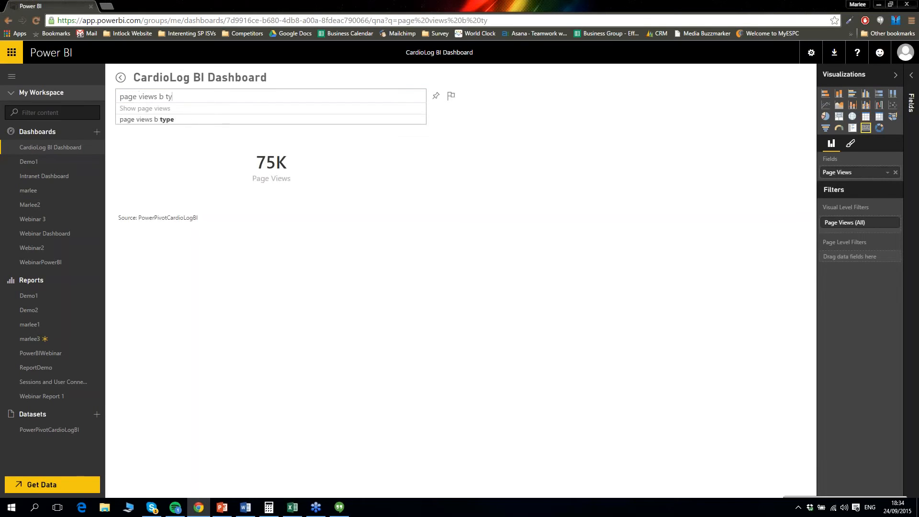
key("BackSpace")
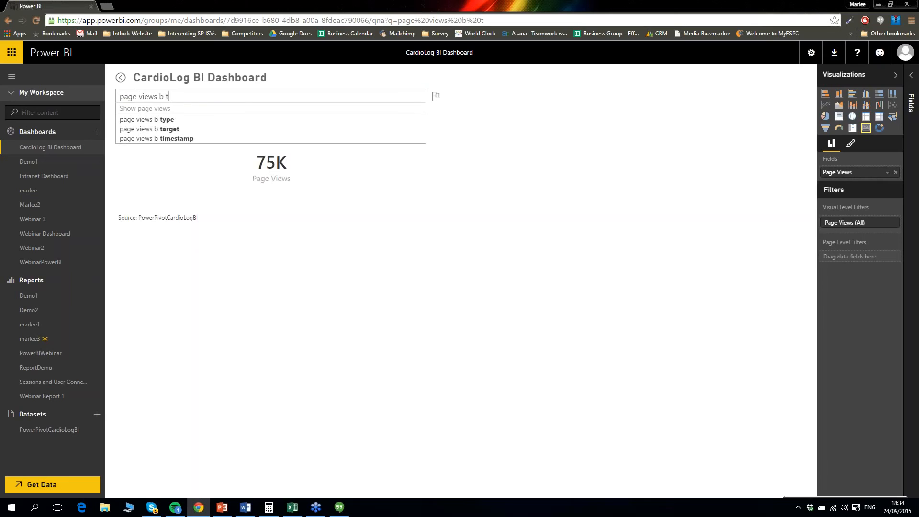
key("BackSpace")
key("BackSpace")
type("y entity")
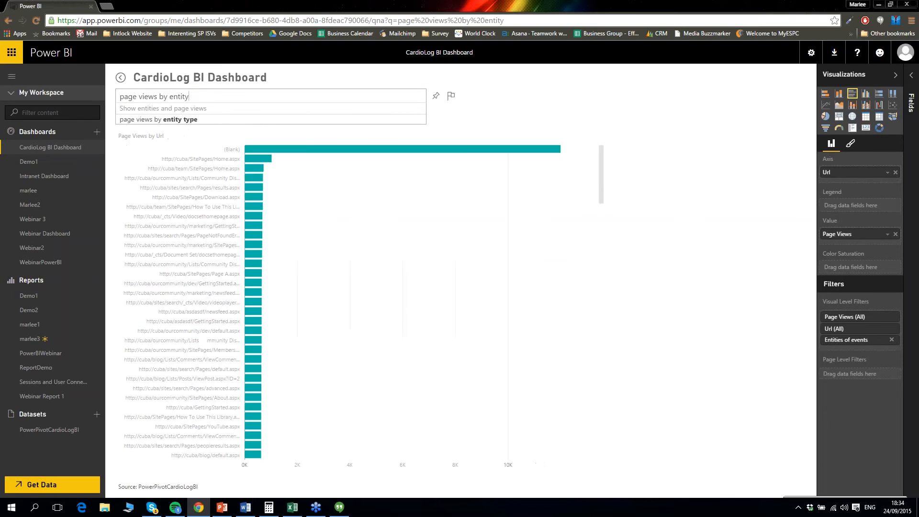
type("type")
left_click(191, 96)
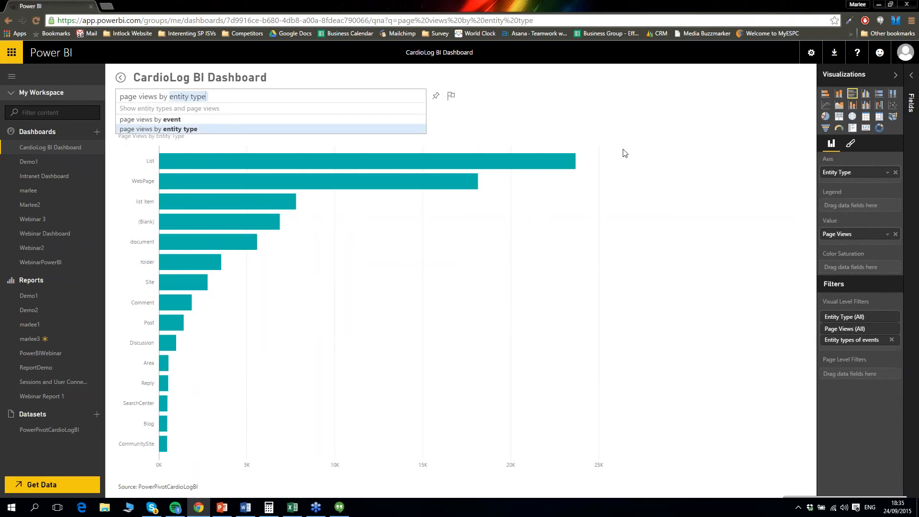
left_click(657, 134)
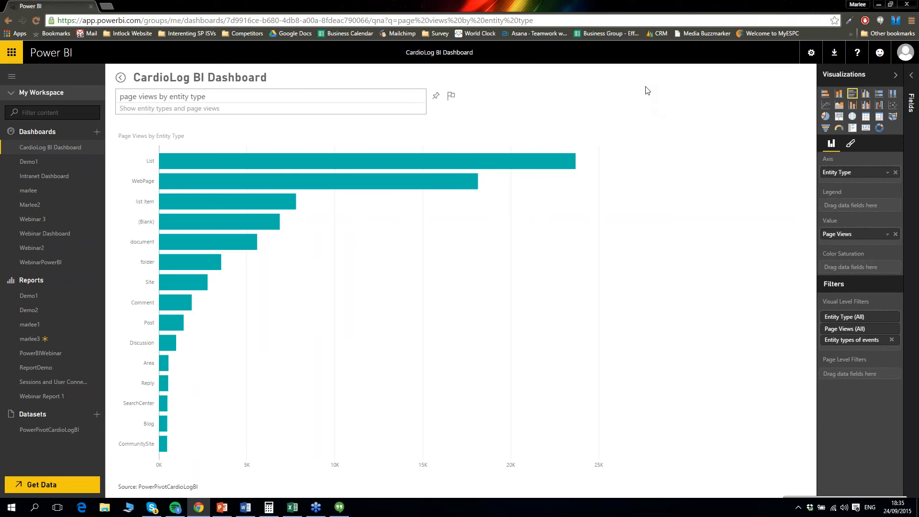
Step: Turn the Page Views by Entity Type chart into a treemap and highlight its List block and its Post block
left_click(839, 117)
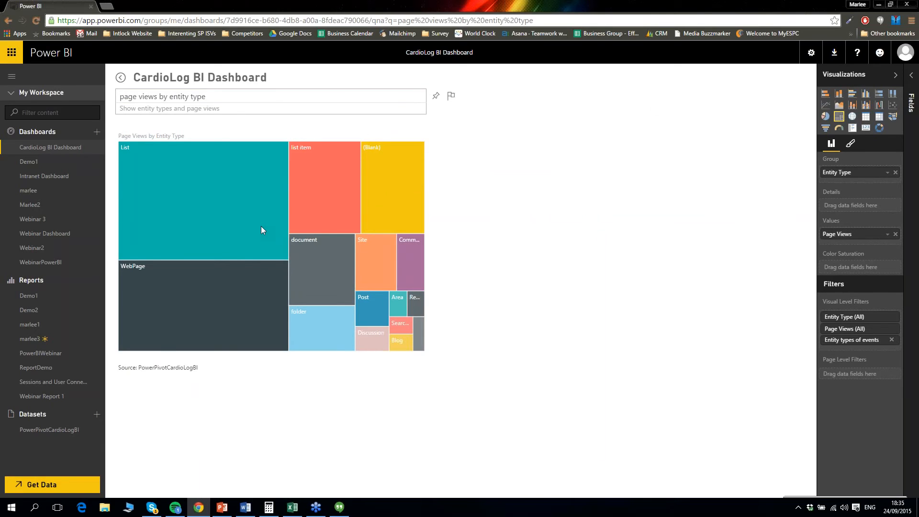
mouse_move(261, 230)
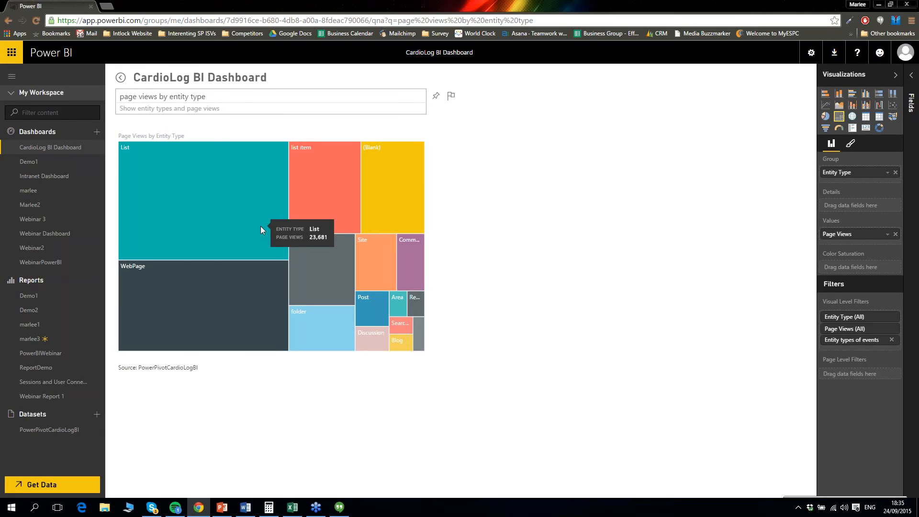
left_click(261, 227)
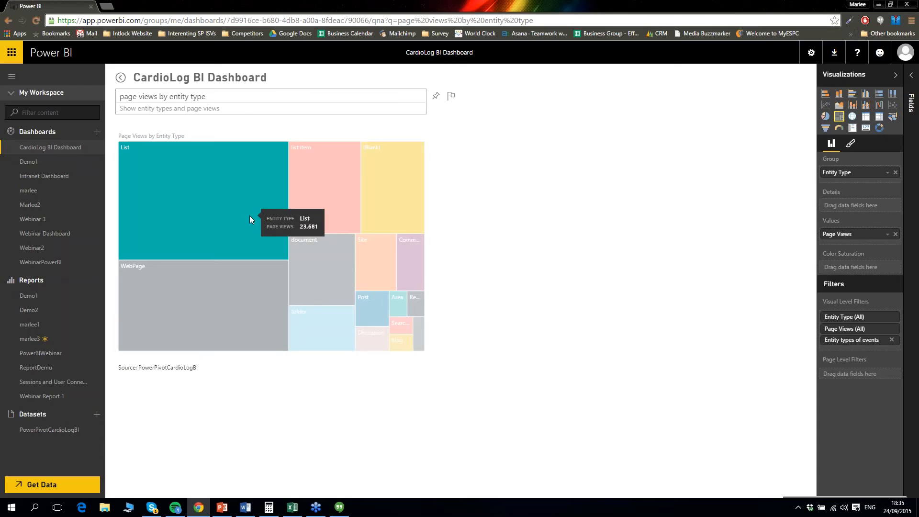
left_click(372, 304)
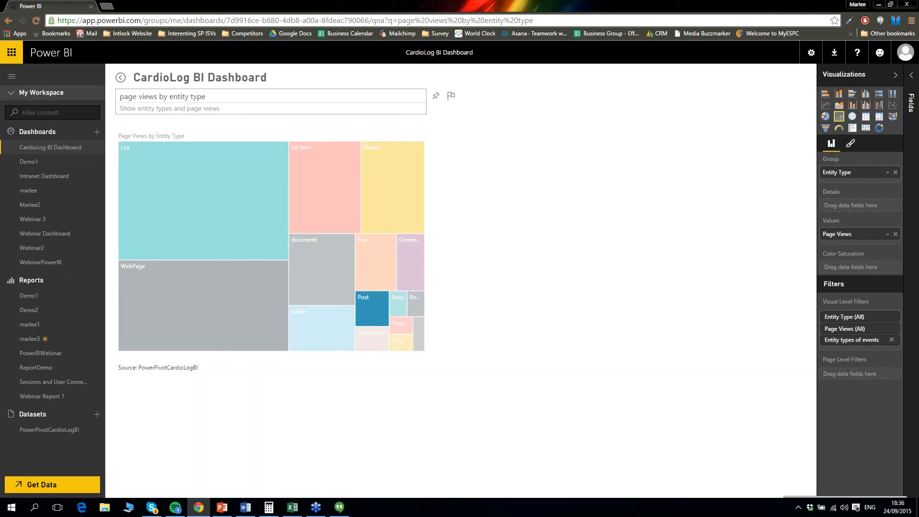
Step: Switch to the open Excel workbook
key("alt+Tab")
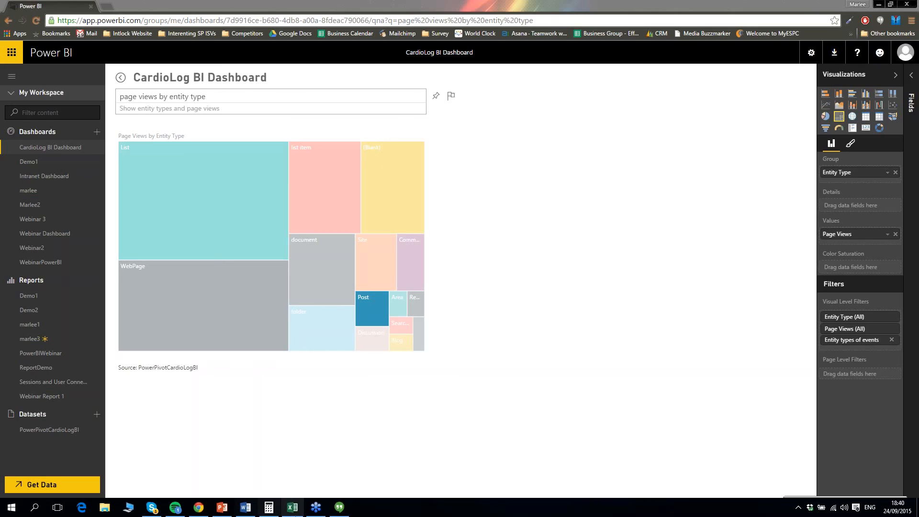
mouse_move(292, 508)
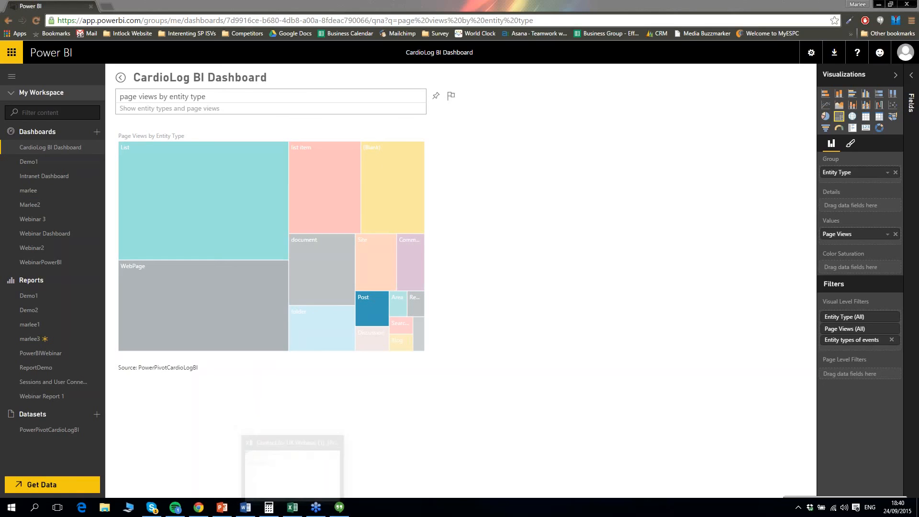